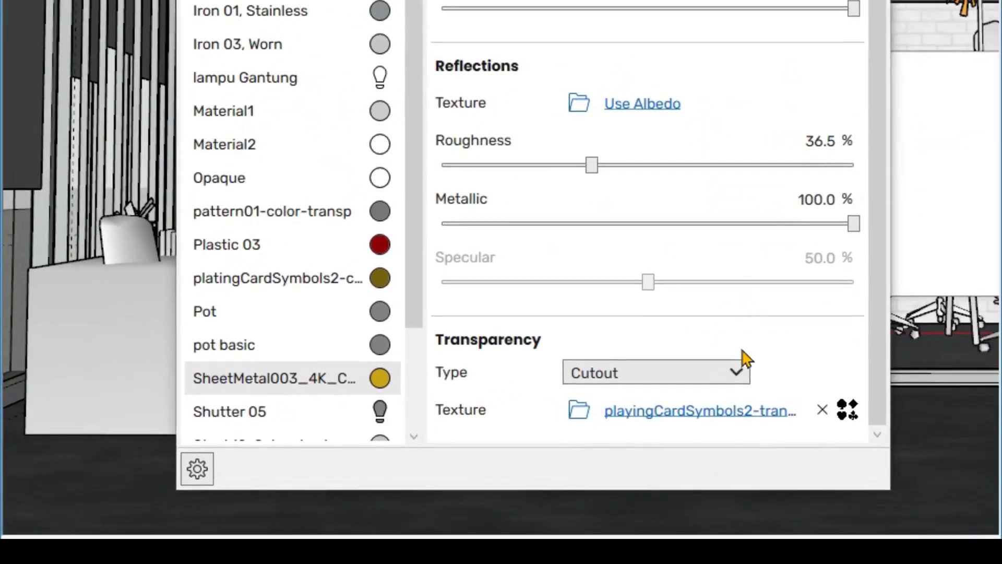
Show the transparency types, then preview the pot, sticker kaca and bin scenes in turn.
left_click(736, 374)
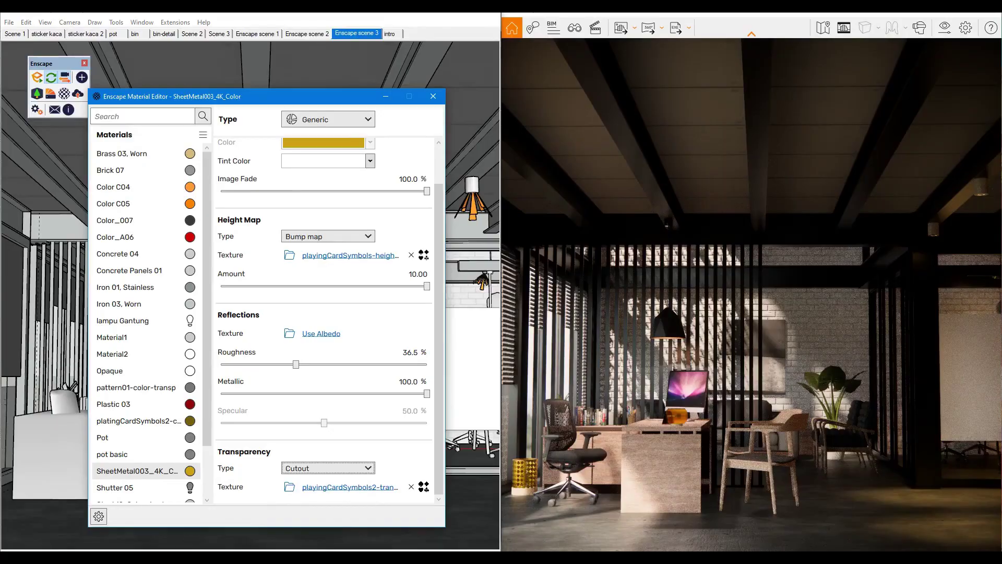
left_click(113, 34)
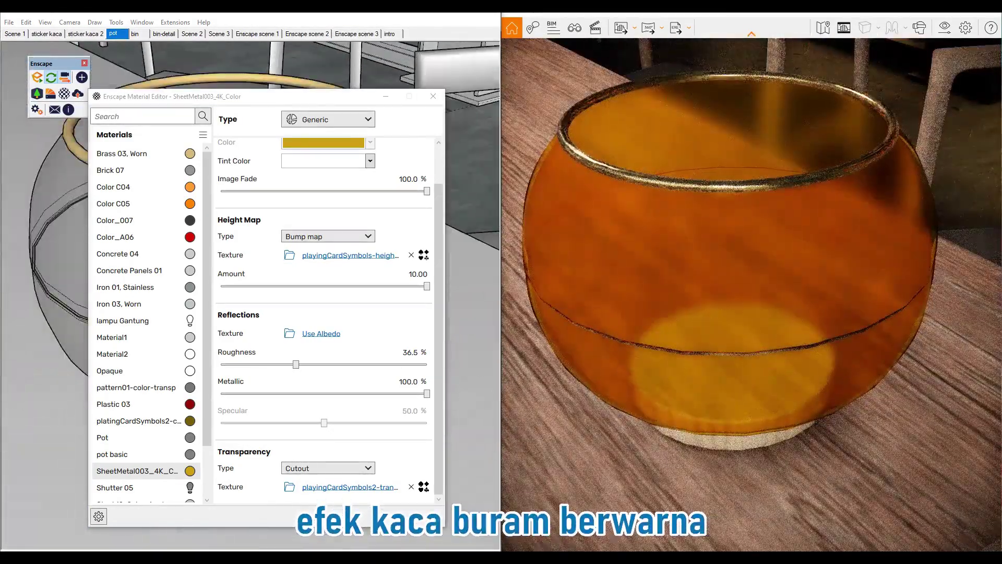
left_click(46, 33)
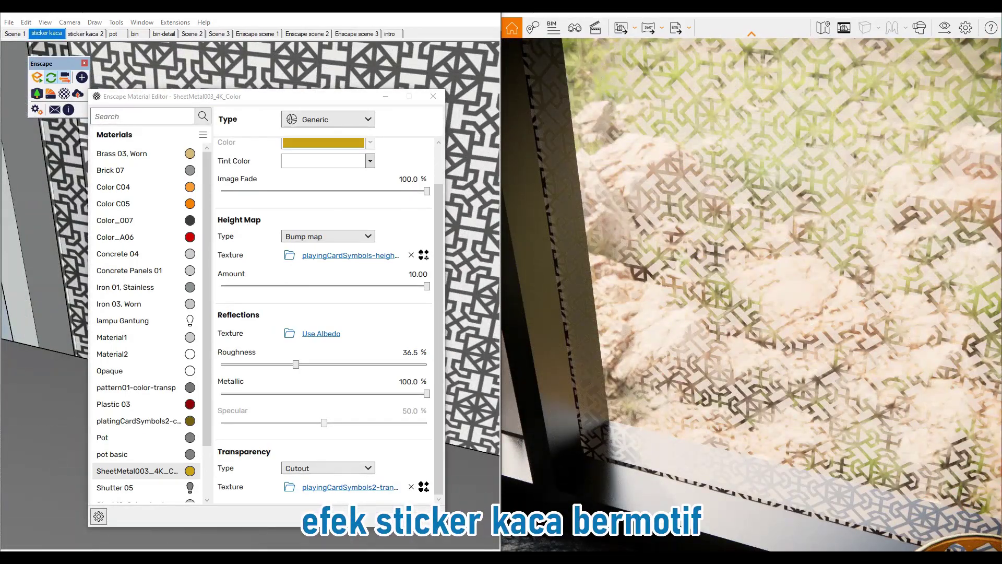
left_click(134, 33)
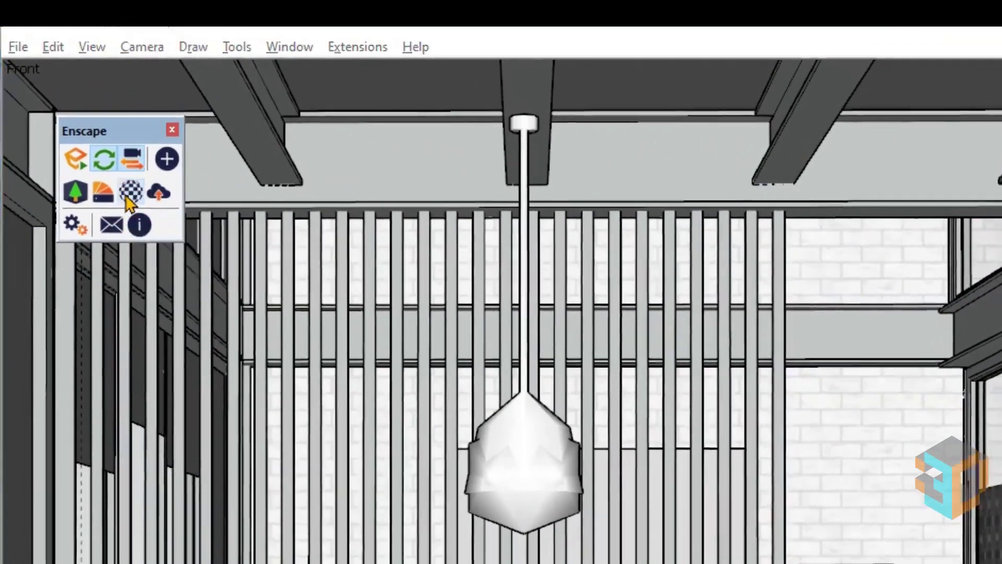
In the Enscape material editor, set the Pot material's transparency type to Transmittance.
left_click(127, 189)
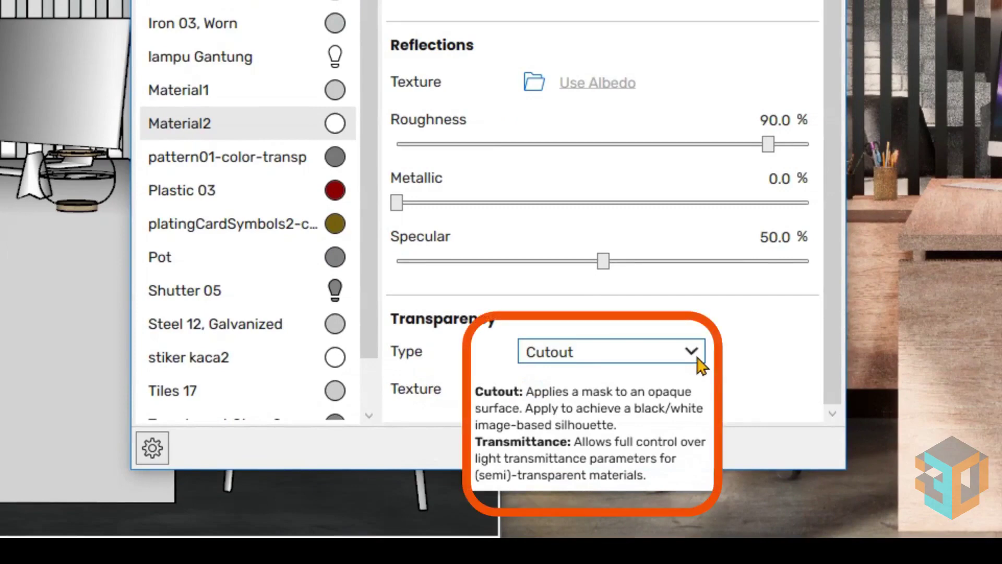
left_click(702, 366)
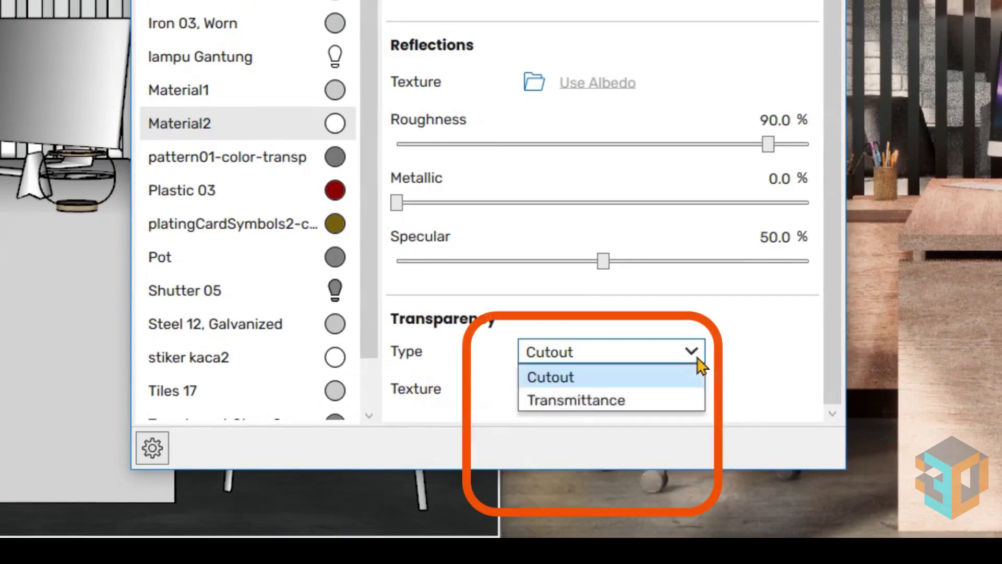
left_click(675, 406)
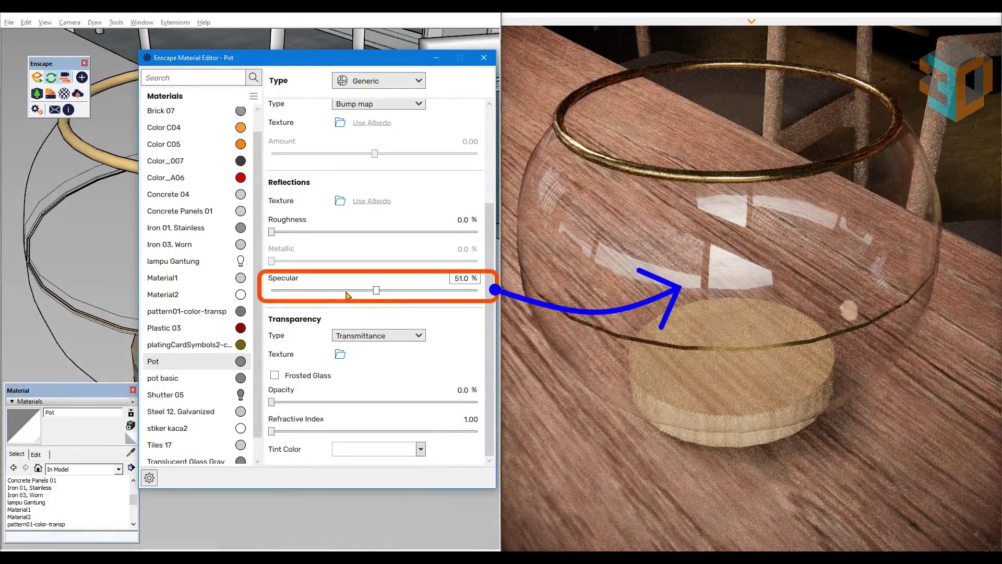
Set the Pot glass specular to 0% and its opacity to 10%.
left_click_drag(376, 290, 254, 295)
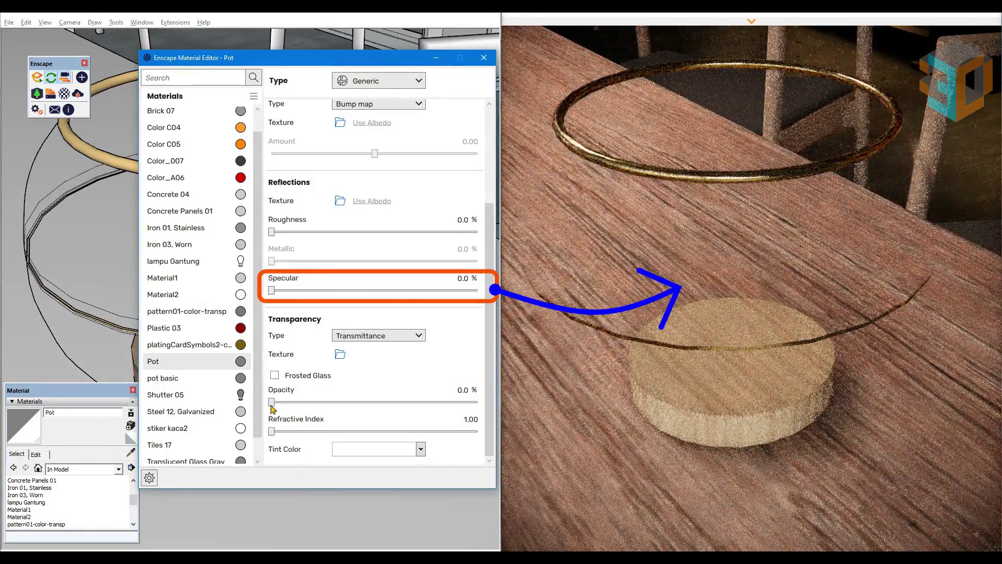
left_click_drag(271, 403, 424, 402)
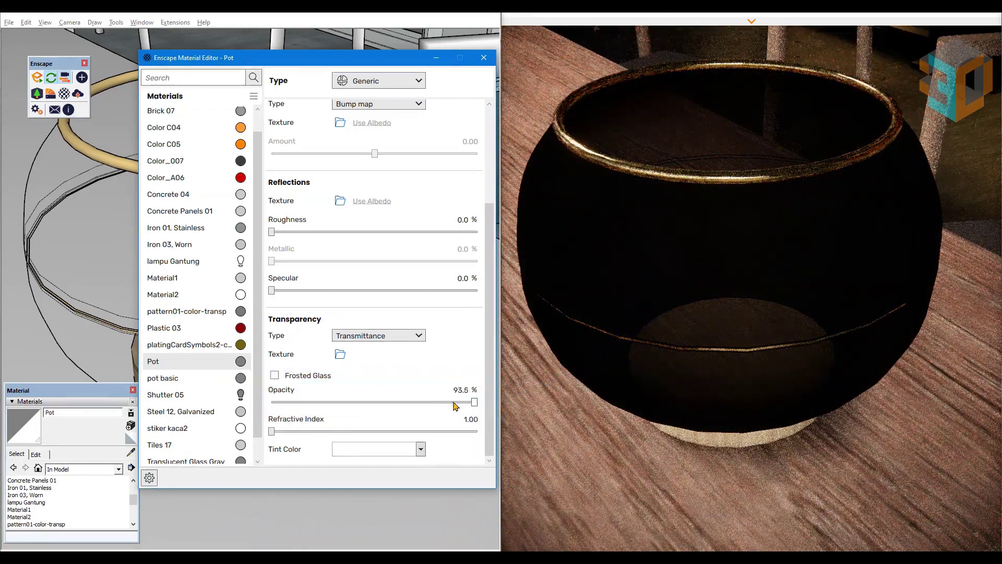
mouse_move(454, 405)
left_mouse_down()
mouse_move(302, 406)
mouse_move(399, 406)
left_mouse_up()
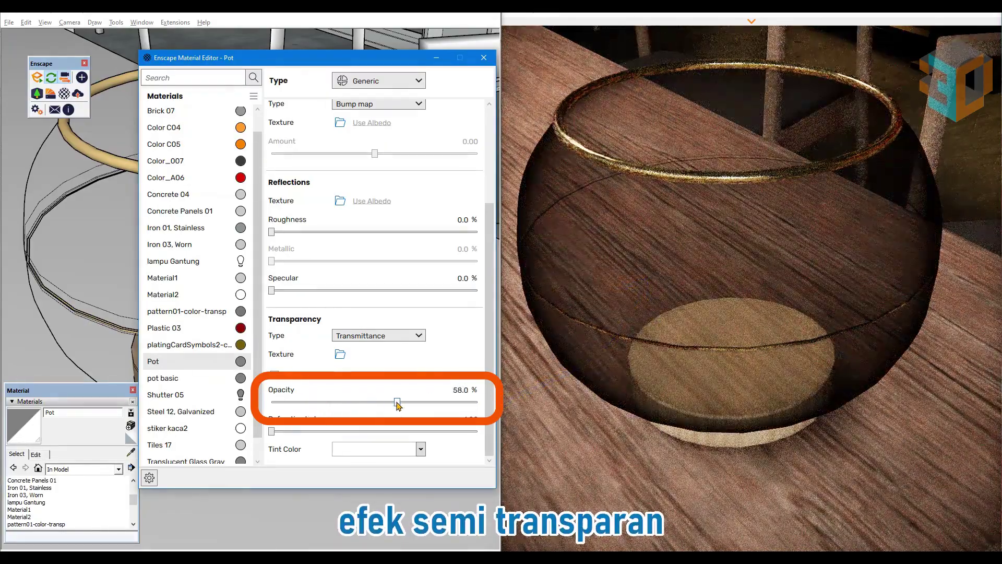
left_click_drag(337, 406, 270, 406)
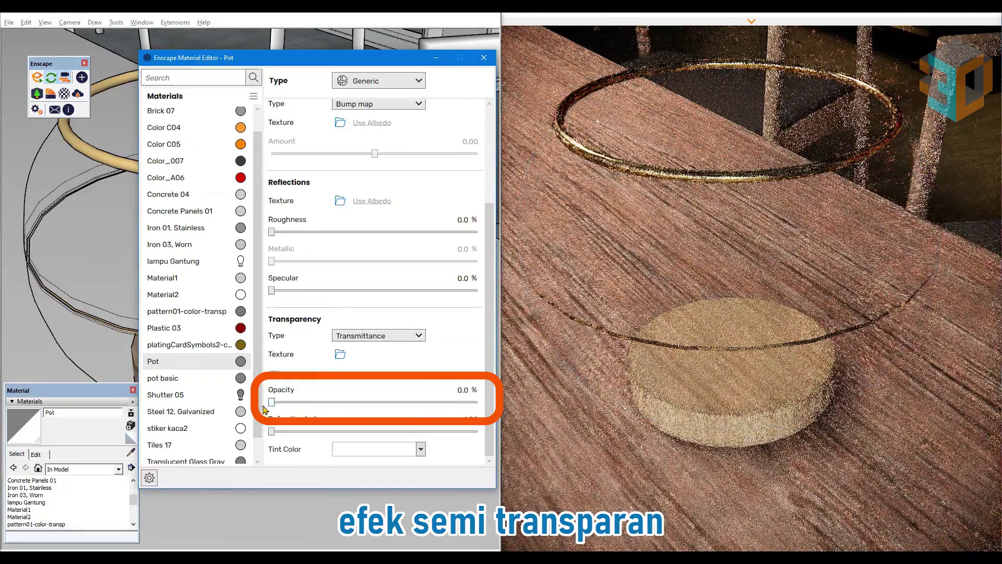
double_click(463, 390)
type("10")
key("Return")
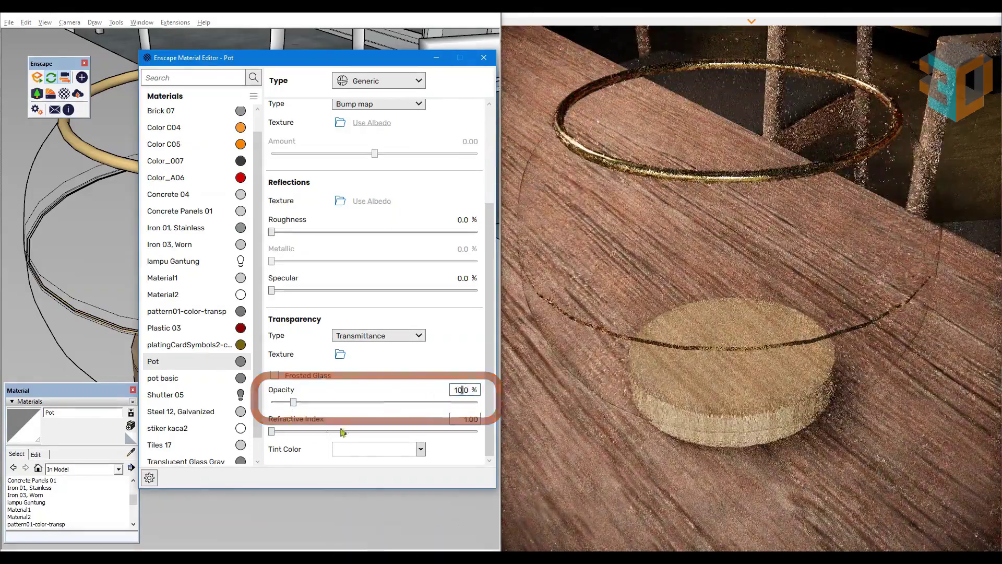
Compare refractive index values and settle the Pot glass at 1.11.
left_click_drag(272, 432, 295, 432)
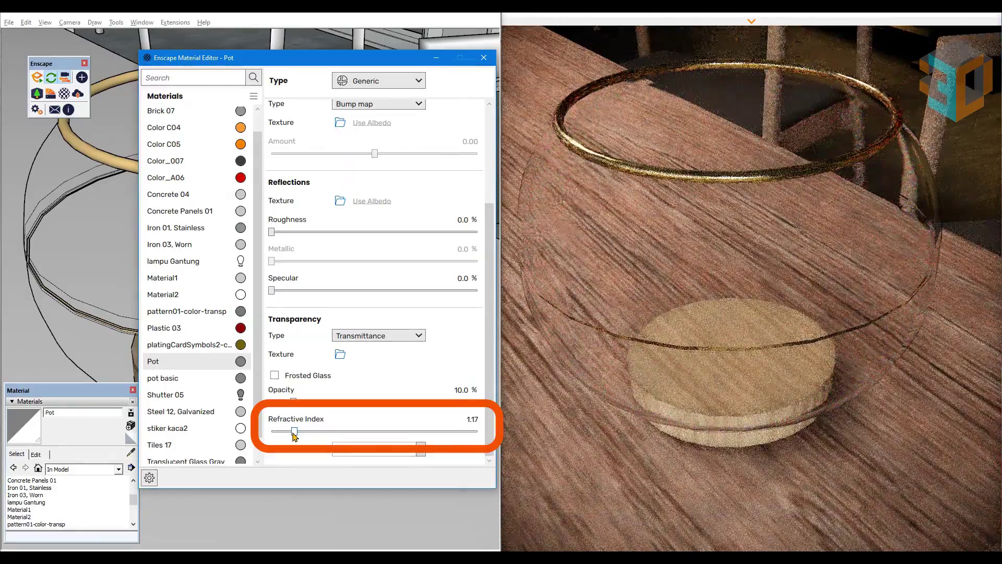
left_click_drag(364, 440, 502, 442)
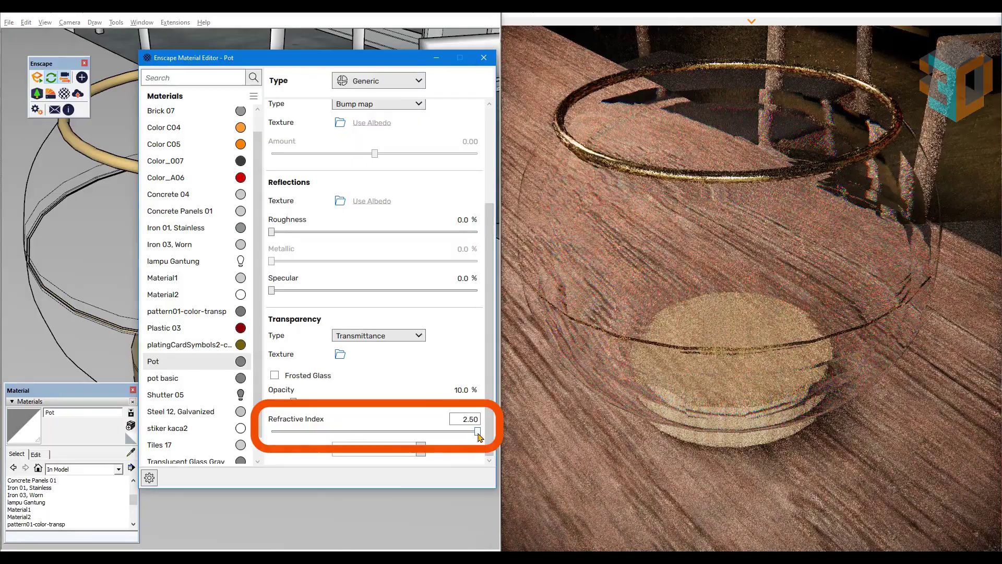
left_click_drag(433, 437, 286, 439)
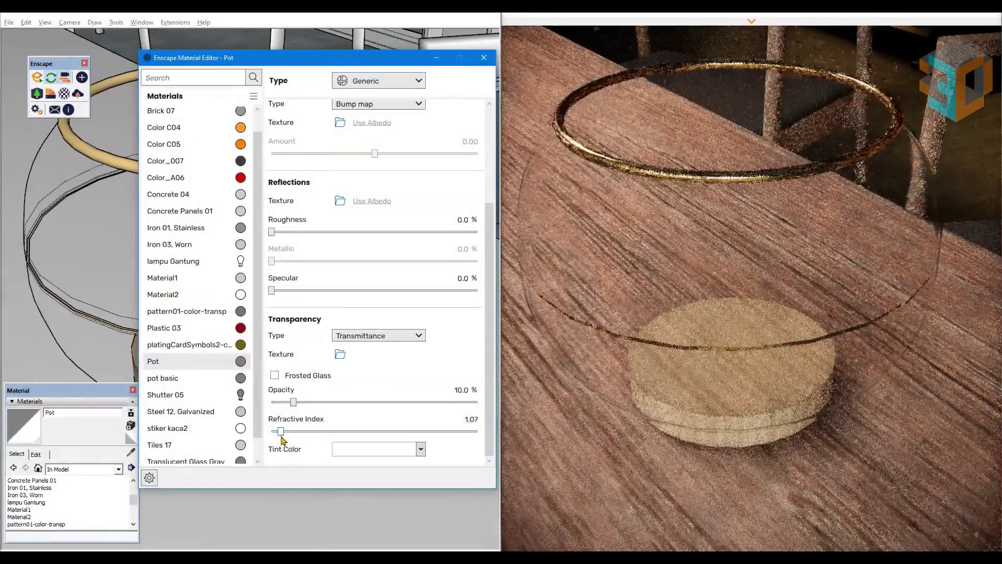
Frost the Pot glass at 59.2% roughness and 20.1% opacity with an orange tint.
left_click_drag(340, 431, 286, 432)
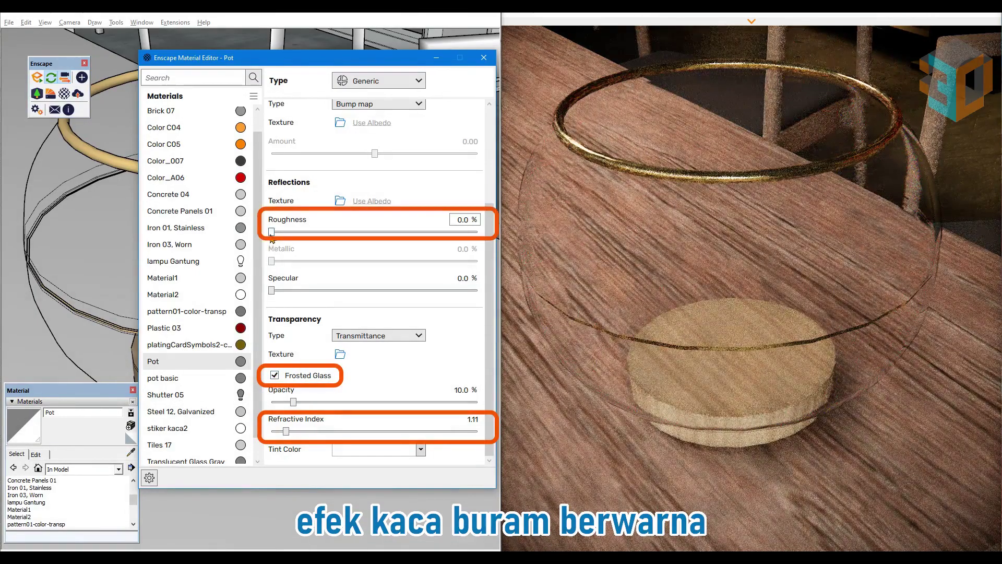
left_click_drag(271, 232, 394, 232)
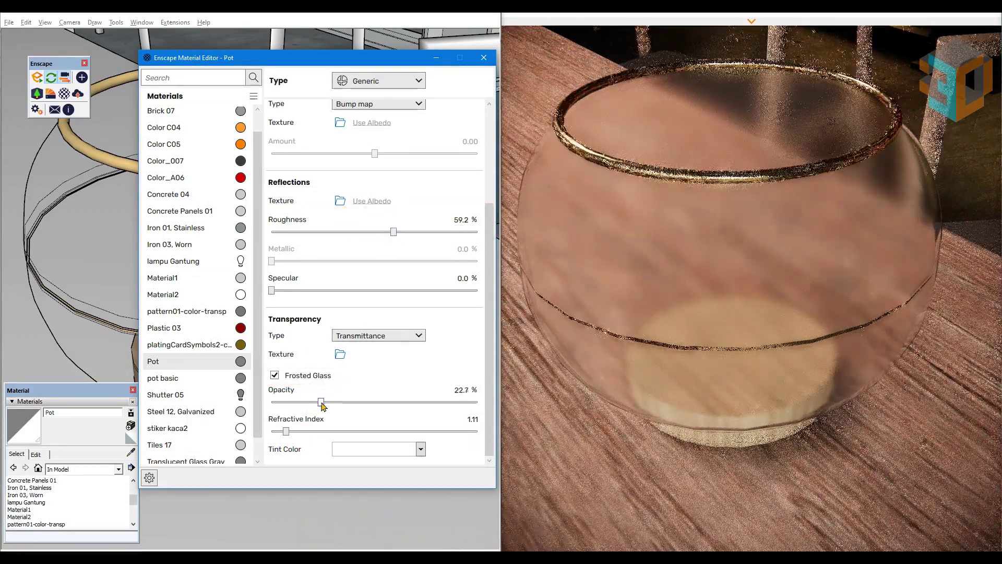
left_click_drag(294, 402, 316, 402)
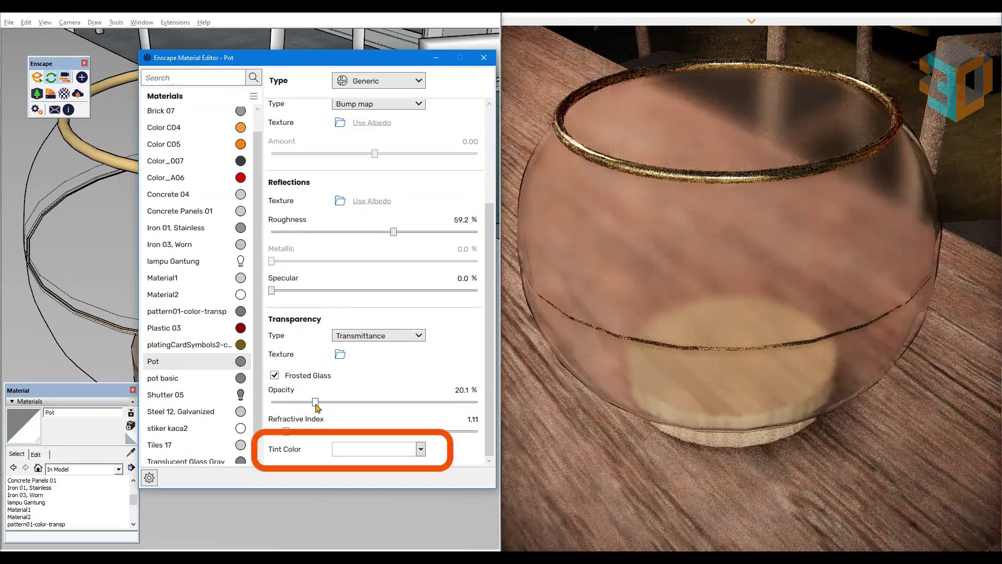
left_click(420, 451)
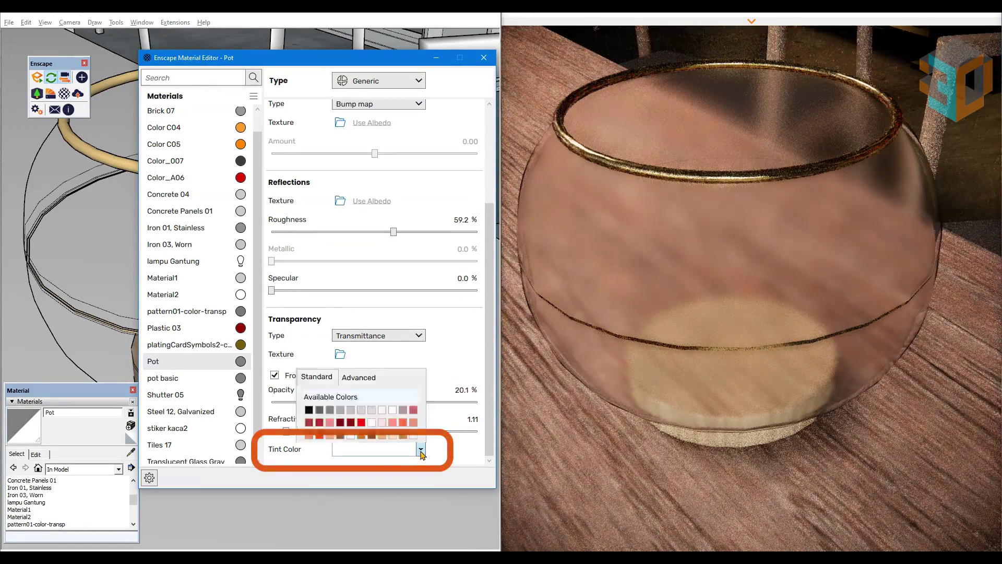
left_click(405, 300)
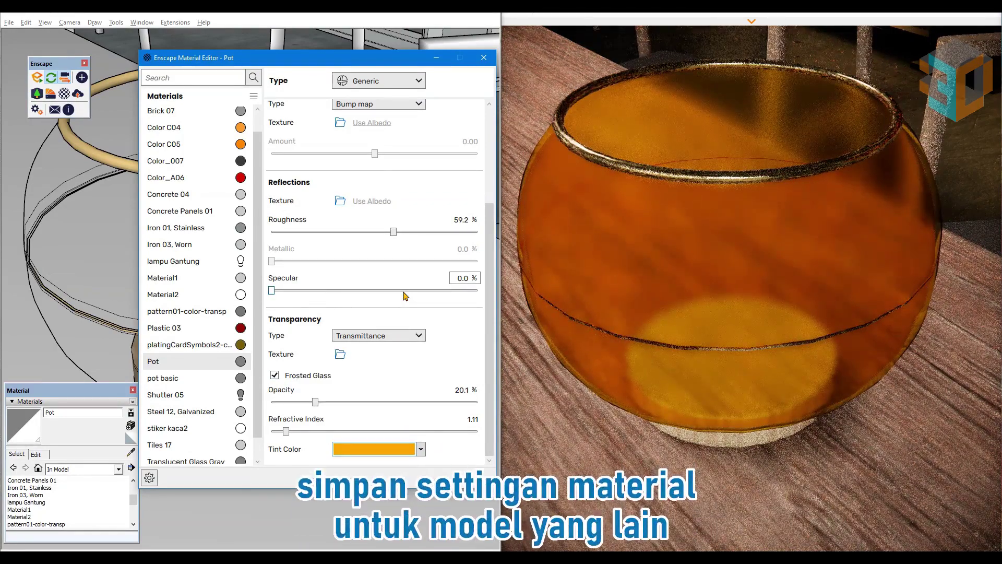
mouse_move(239, 363)
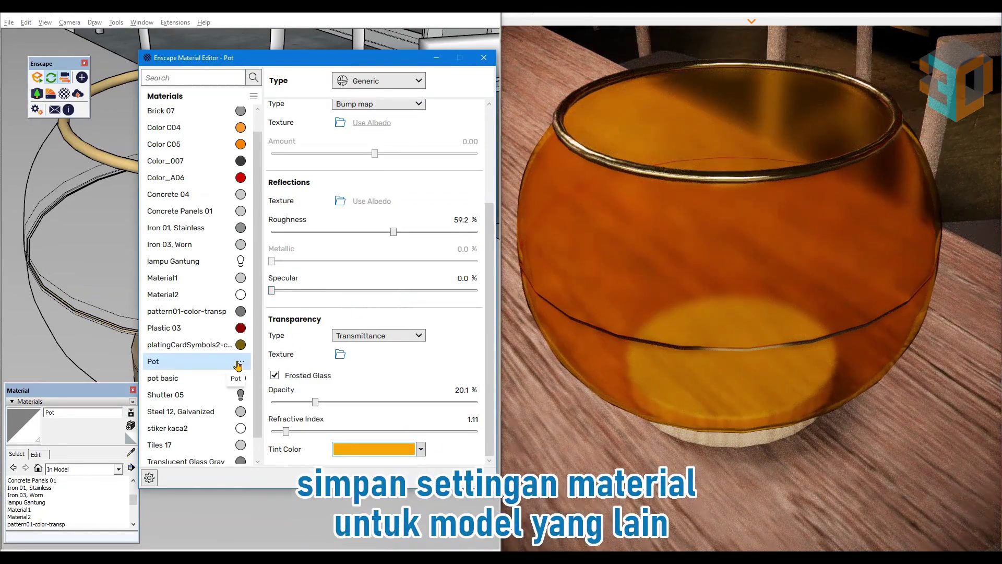
Export the Pot material as the package Pot.matpkg.
right_click(194, 364)
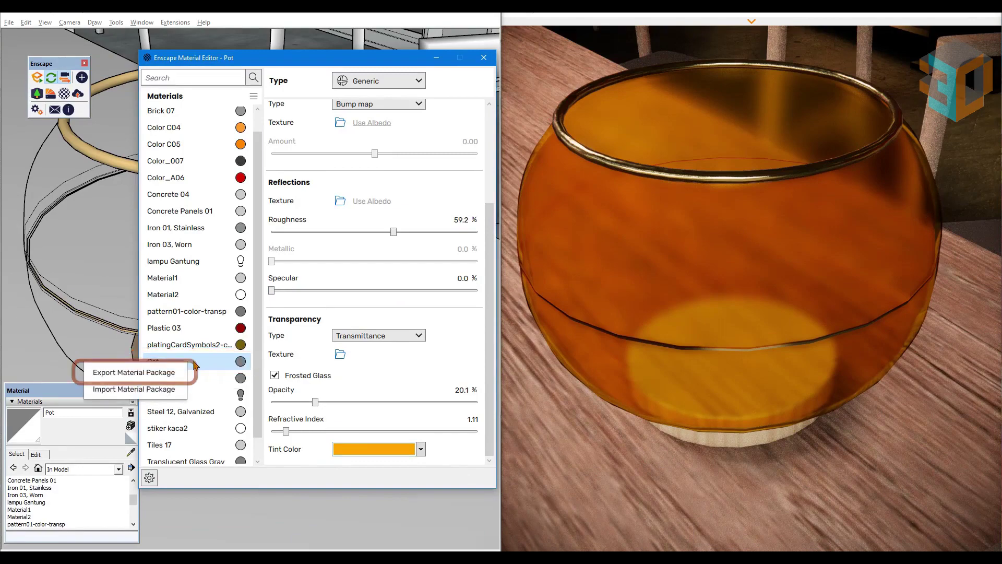
left_click(167, 375)
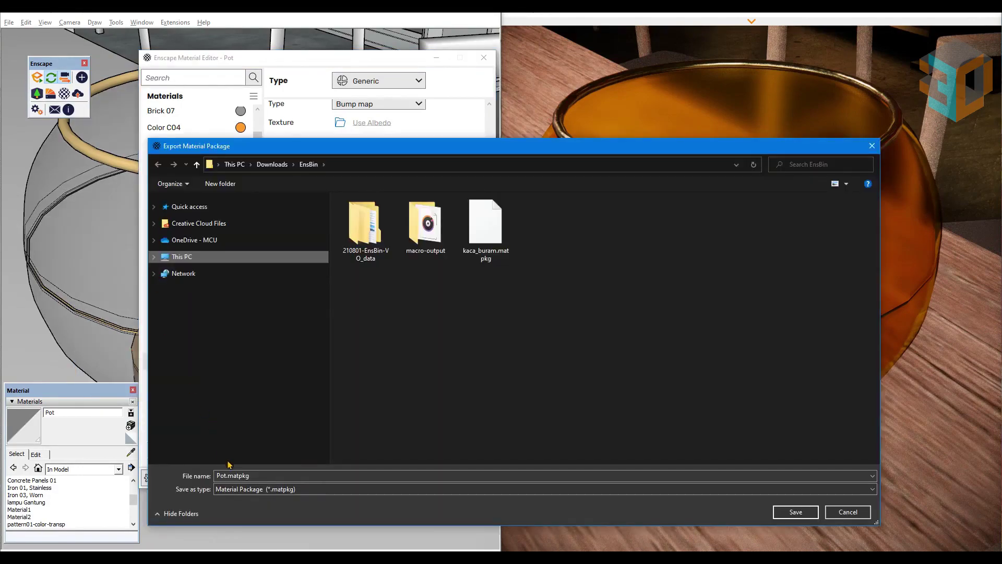
double_click(257, 478)
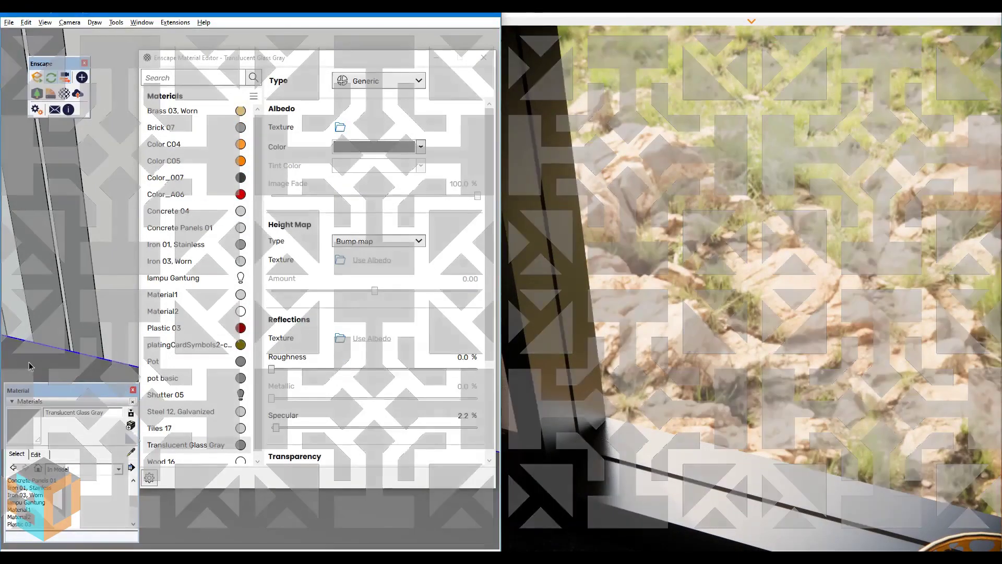
Hide the selected object and close the material tray and Enscape material editor.
right_click(30, 365)
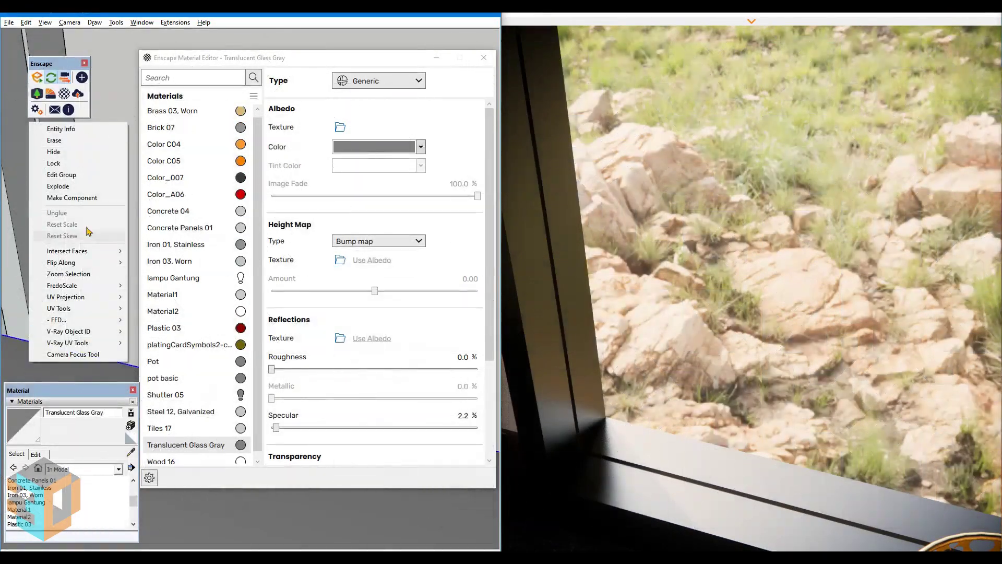
left_click(88, 152)
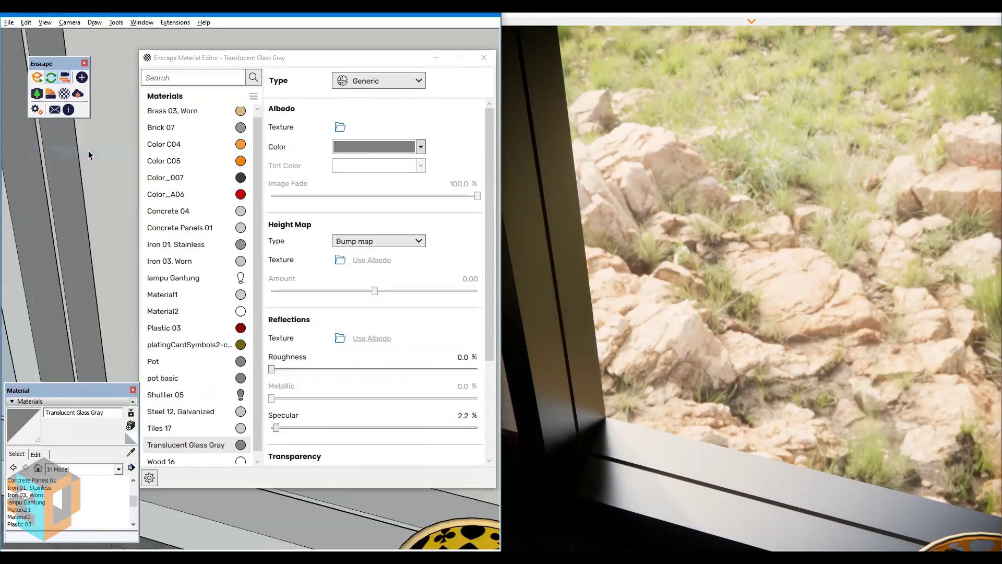
left_click(134, 391)
left_click(437, 58)
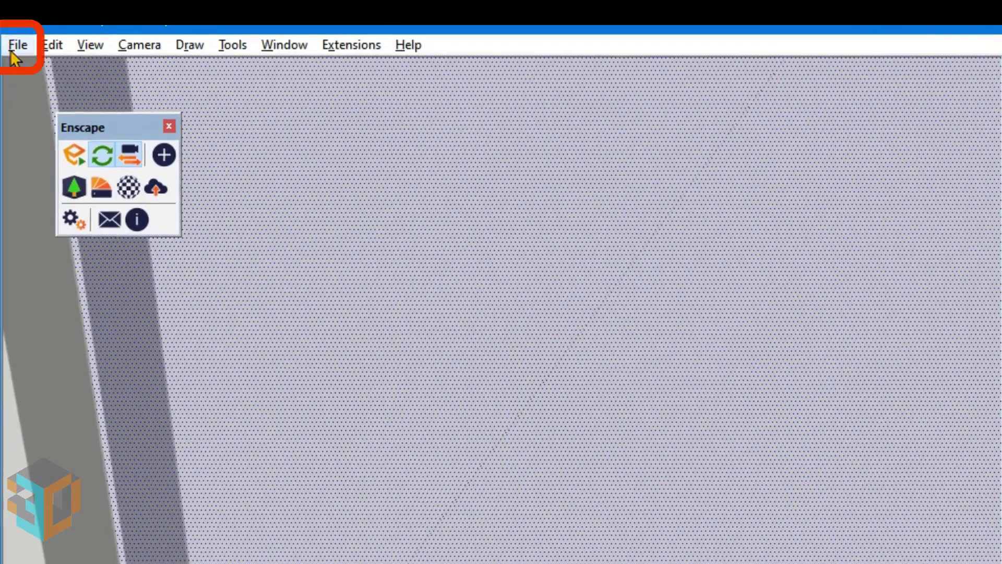
Import pattern01-color-transp.png as a texture tiled across the window wall.
left_click(16, 46)
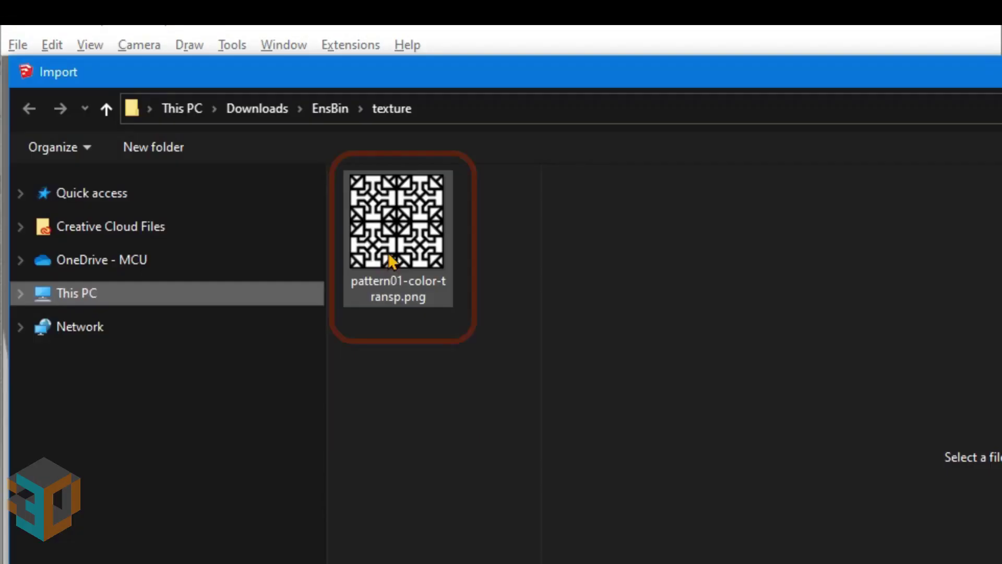
left_click(659, 295)
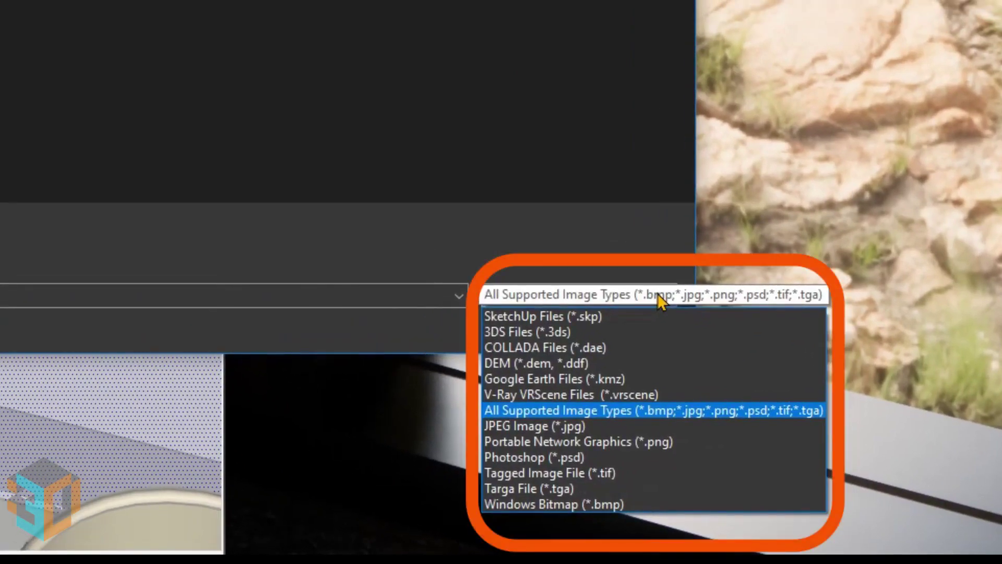
left_click(658, 296)
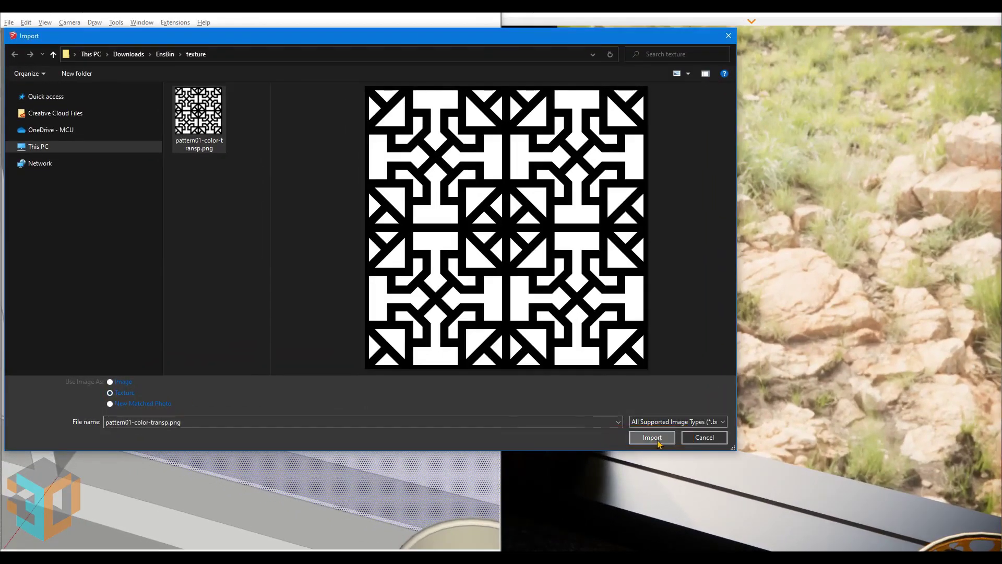
left_click(652, 437)
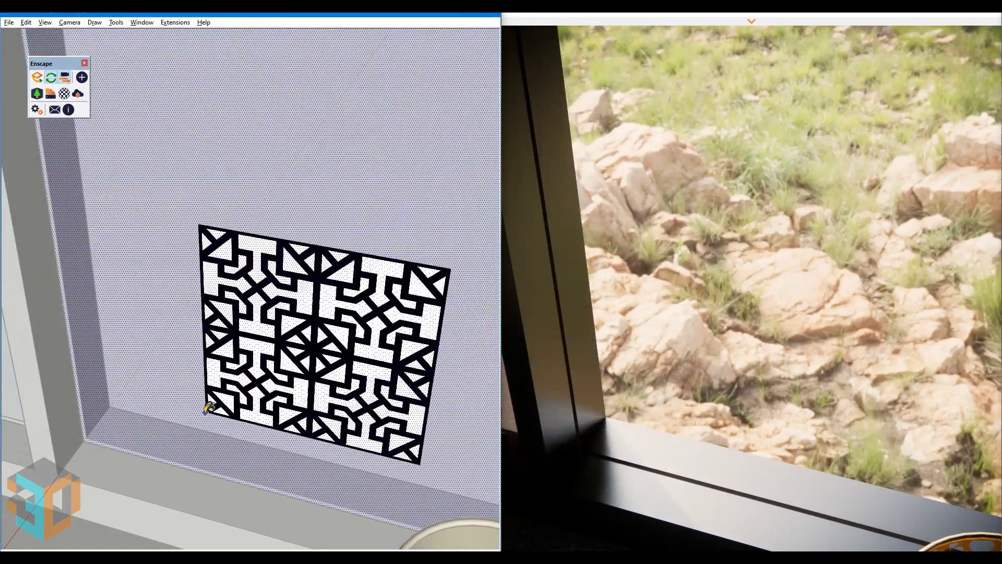
left_click(83, 441)
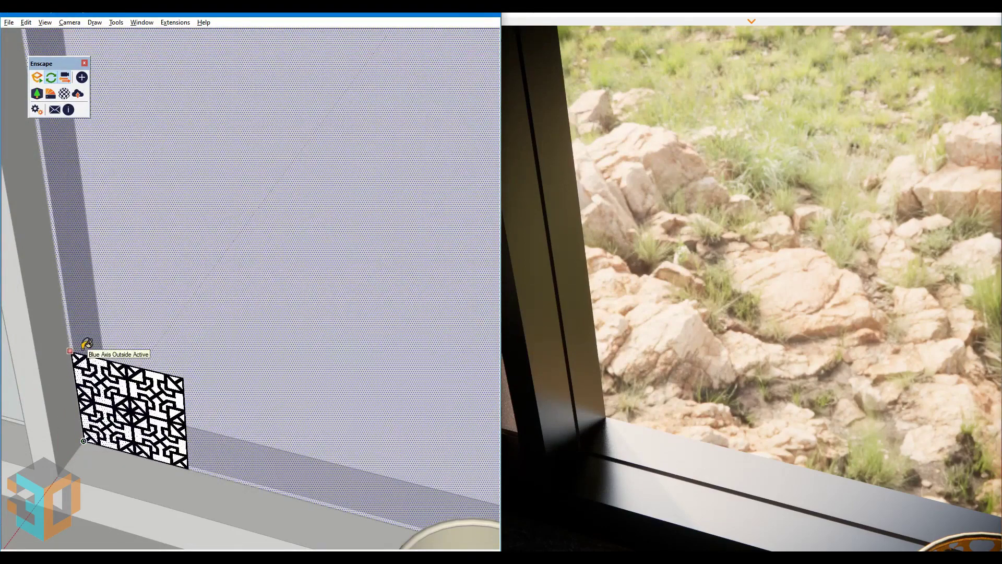
left_click(86, 344)
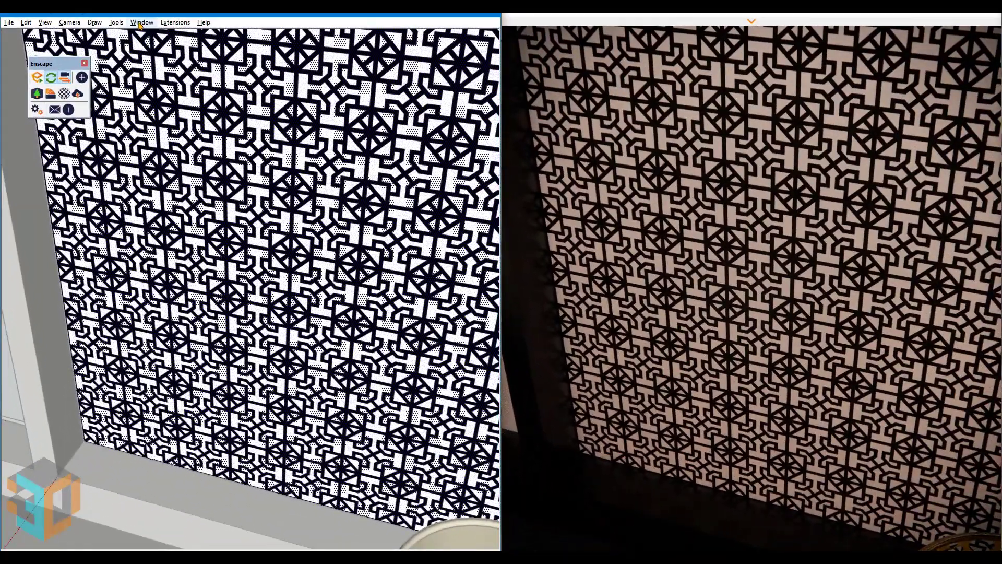
Sample the patterned panel's material and load it in the Enscape material editor.
left_click(140, 23)
mouse_move(157, 57)
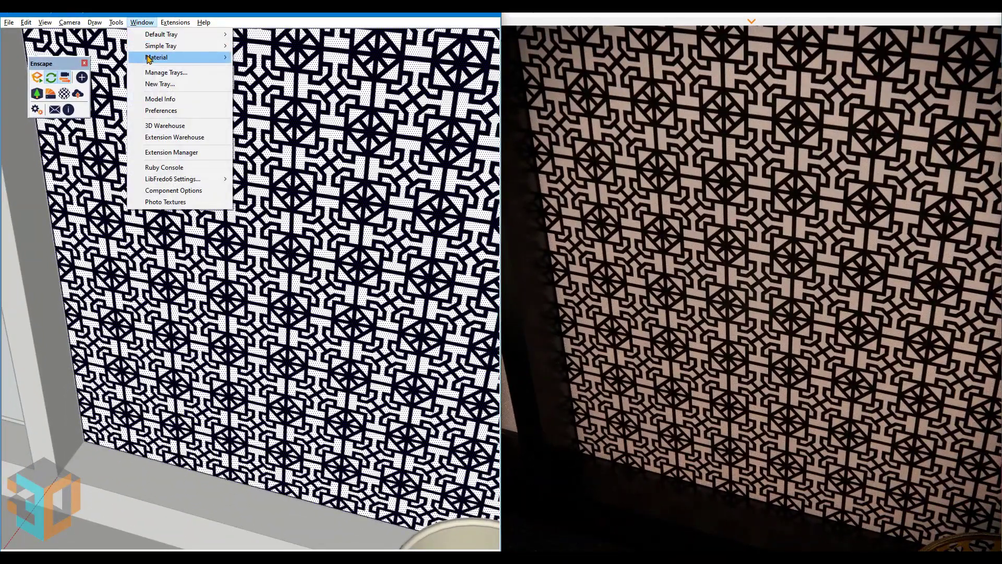
left_click(255, 58)
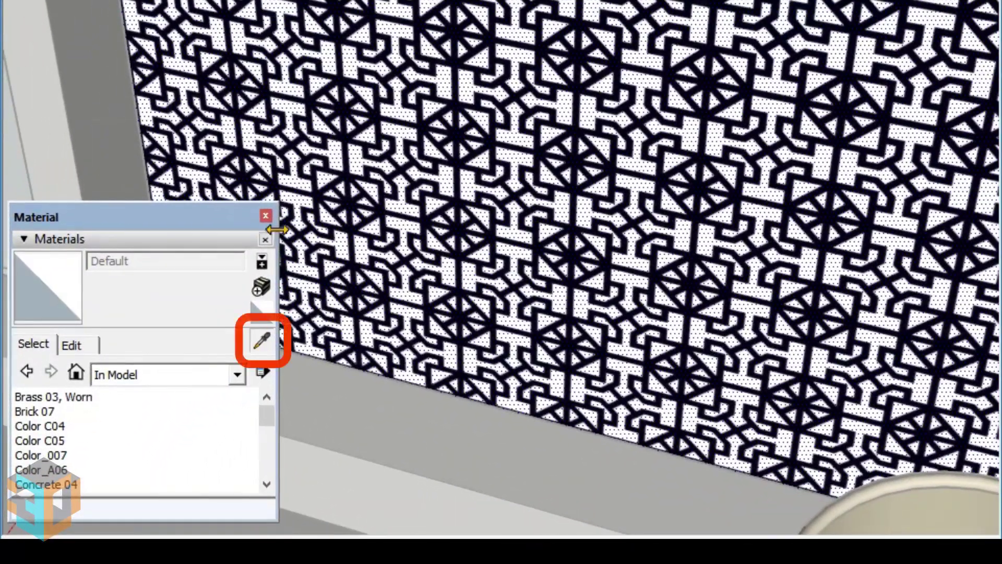
left_click(276, 139)
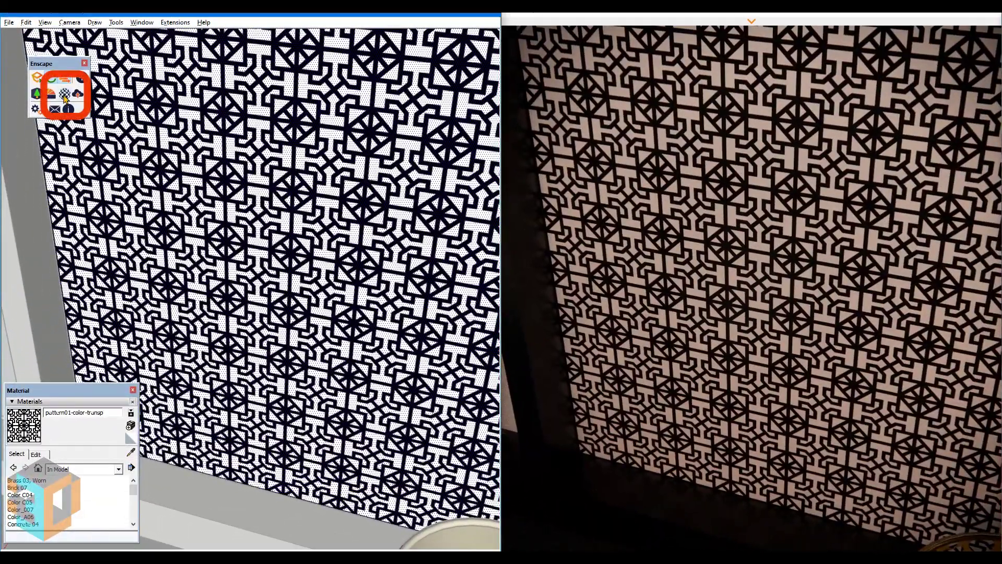
left_click(64, 95)
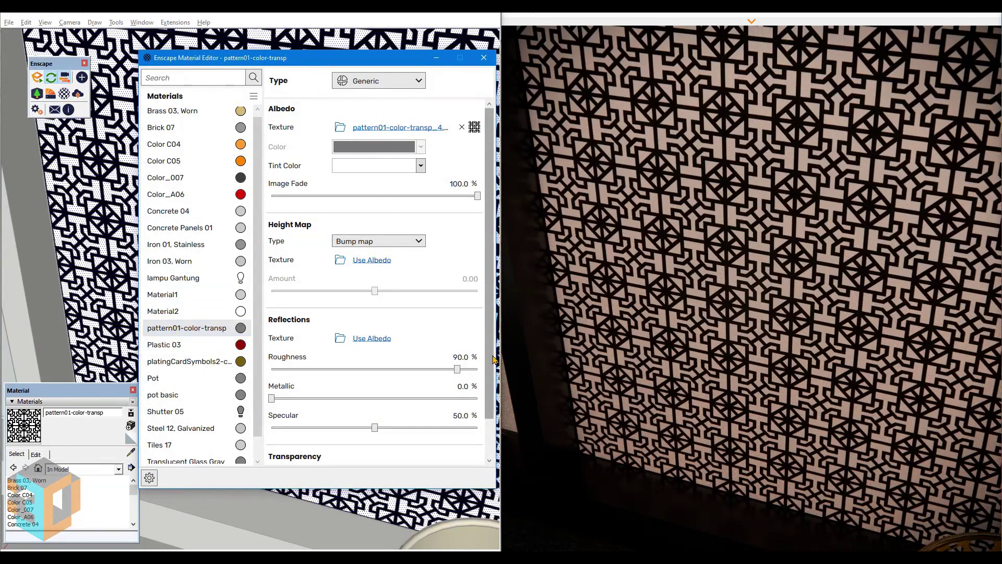
Set the panel material to Transmittance using pattern01-color-transp.png as its texture.
scroll(492, 359, "down", 3)
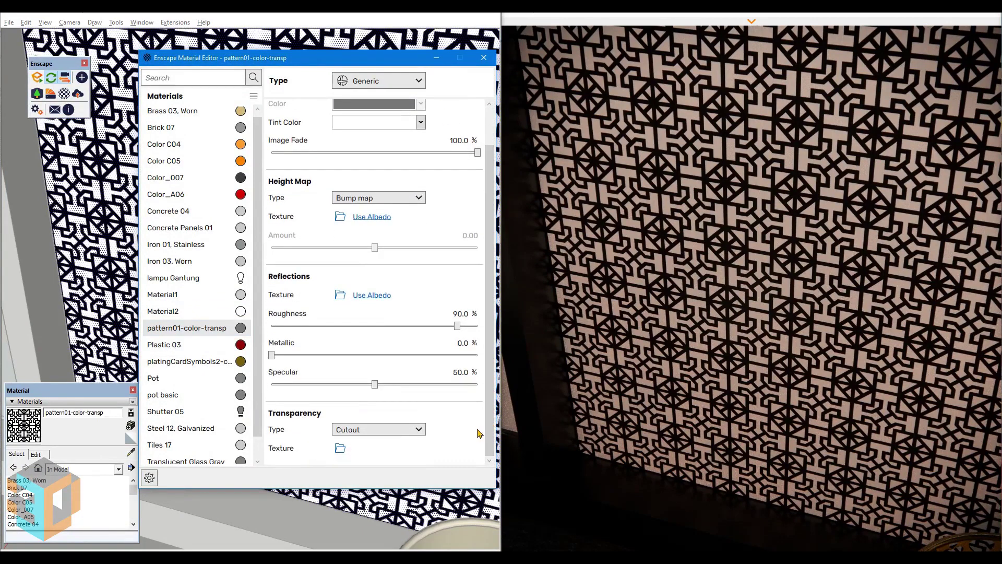
left_click(419, 430)
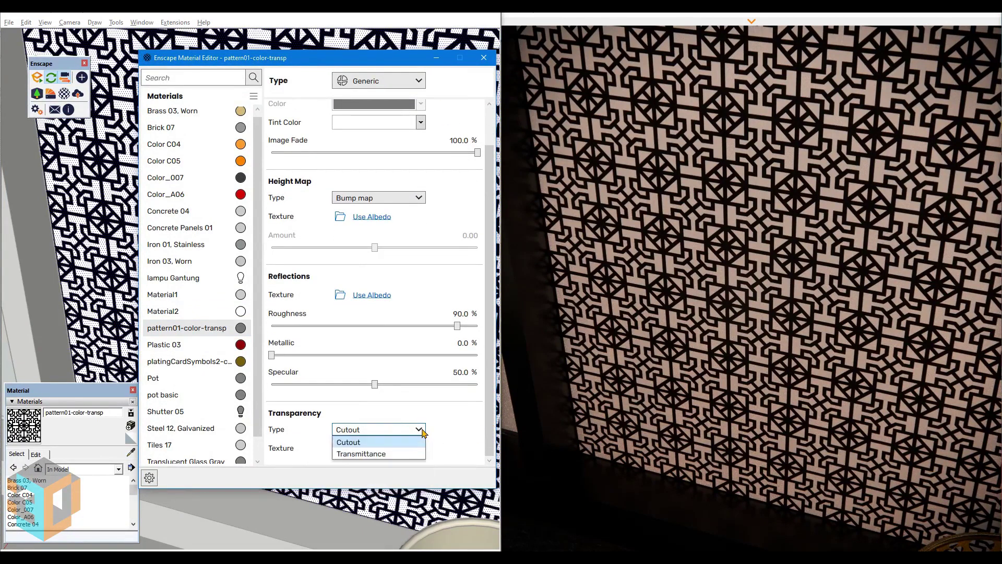
left_click(405, 453)
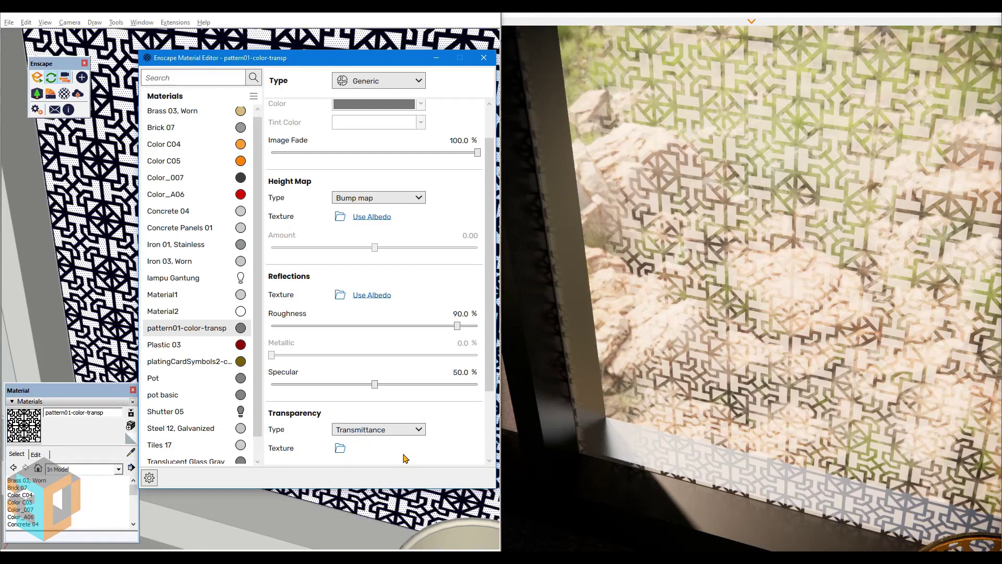
left_click(340, 449)
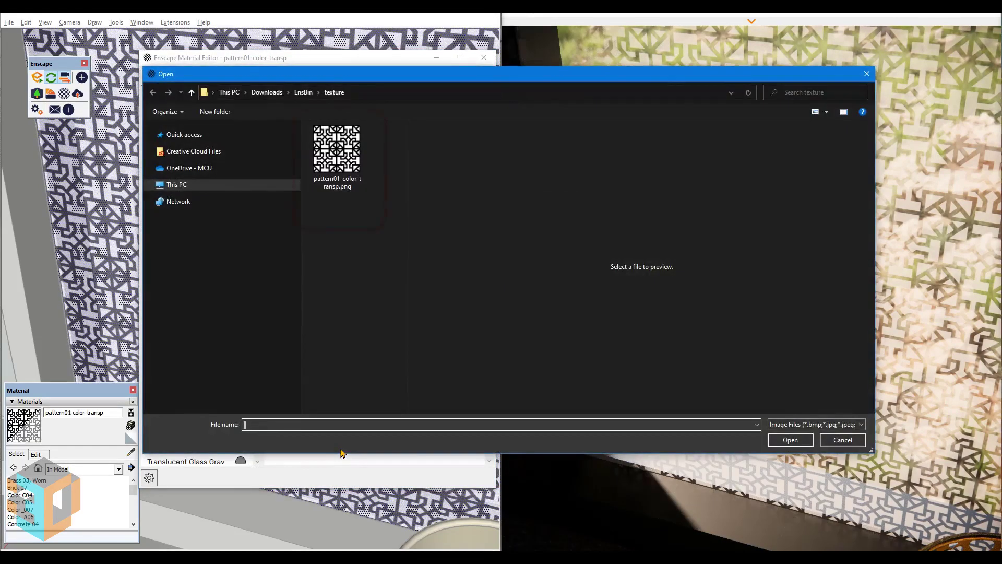
left_click(345, 157)
left_click(790, 440)
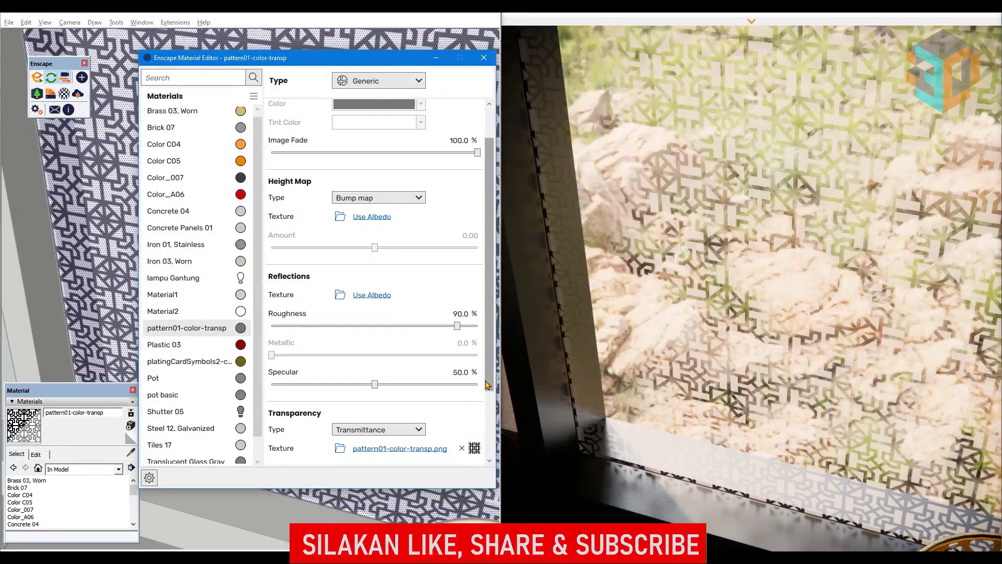
Give the panel 58.2% opacity, refractive index 1.17 and a white tint.
scroll(487, 424, "down", 1)
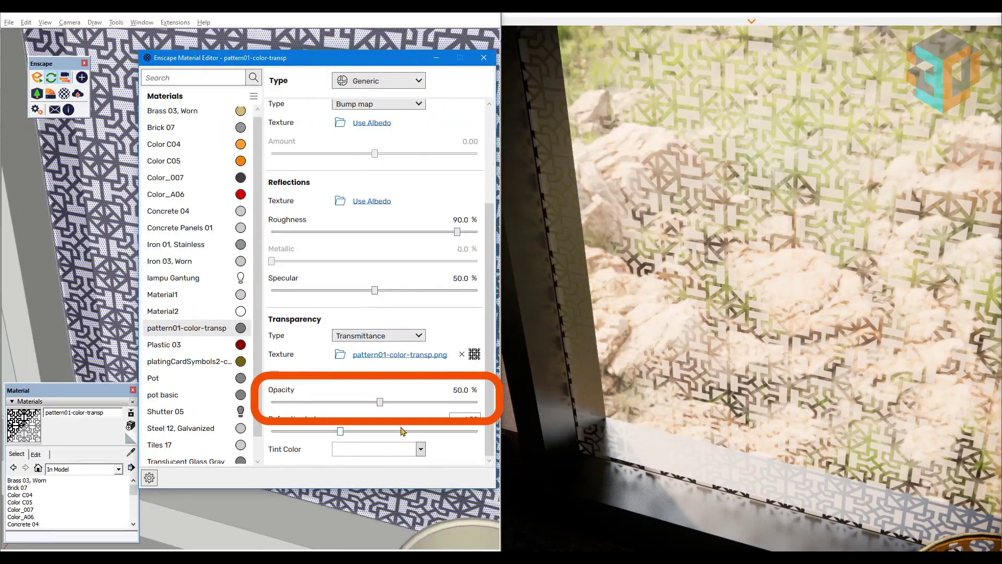
mouse_move(354, 409)
left_mouse_down()
mouse_move(423, 412)
mouse_move(400, 413)
left_mouse_up()
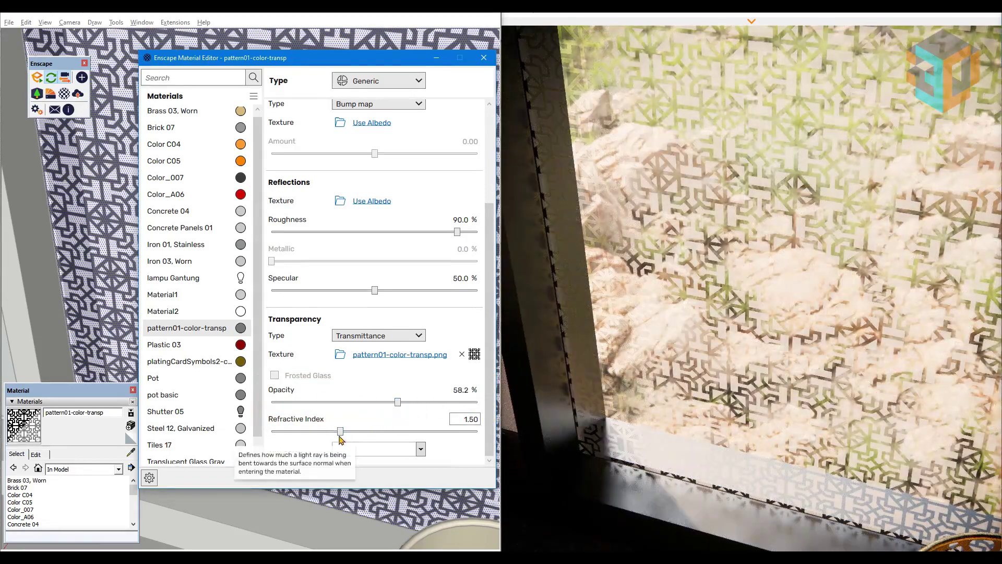
left_click_drag(340, 431, 294, 431)
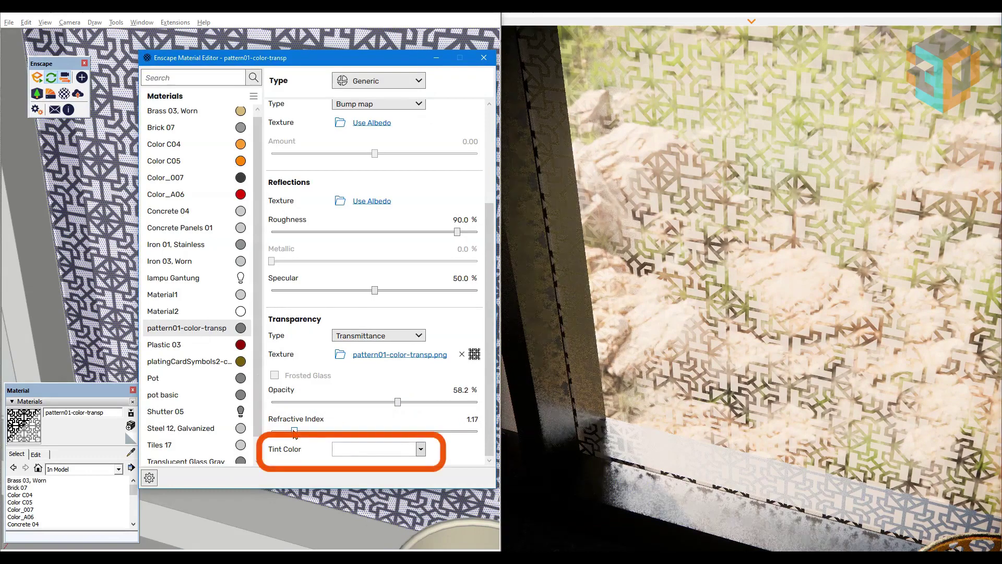
left_click(420, 449)
left_click(348, 251)
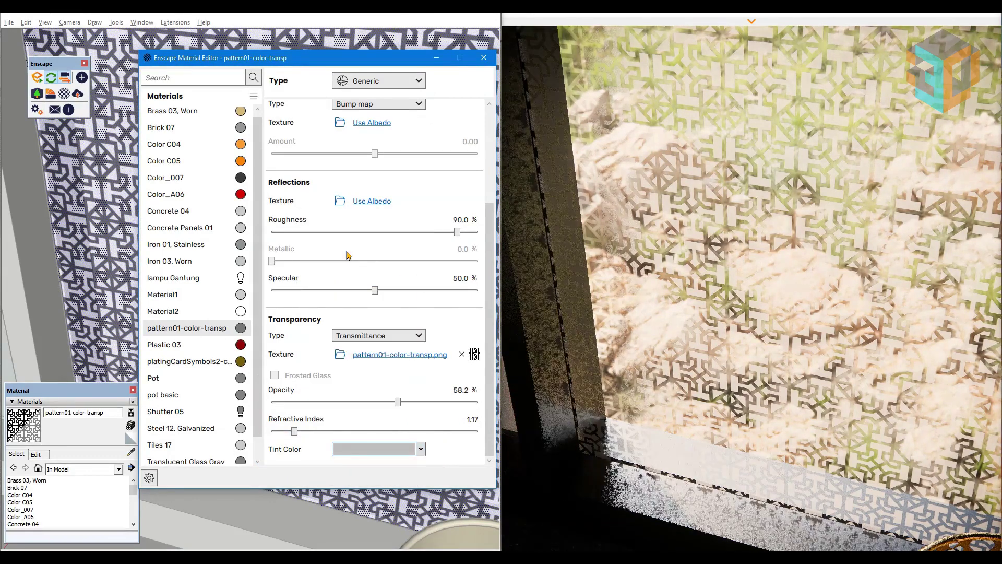
left_click(419, 452)
left_click(403, 276)
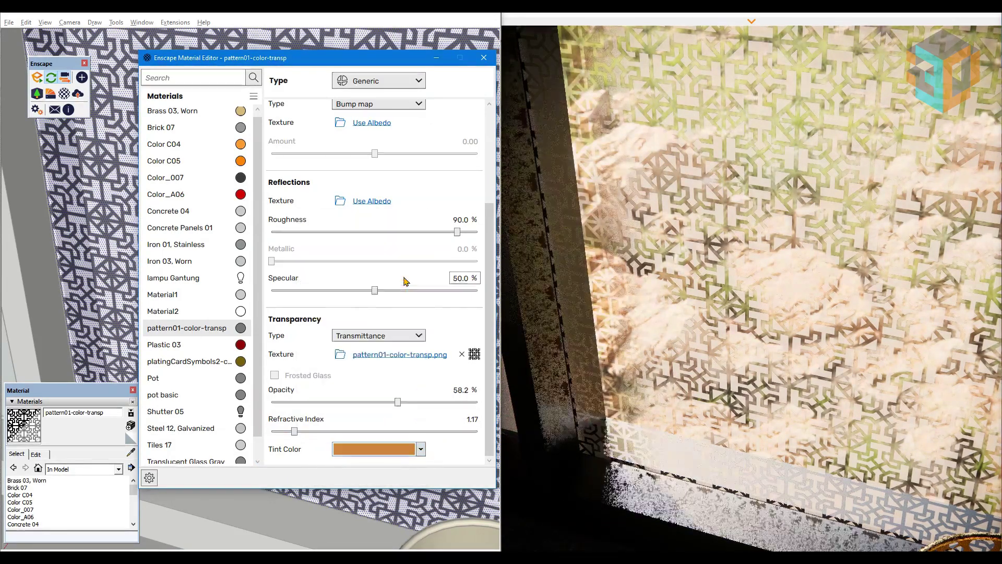
left_click(420, 450)
left_click(393, 254)
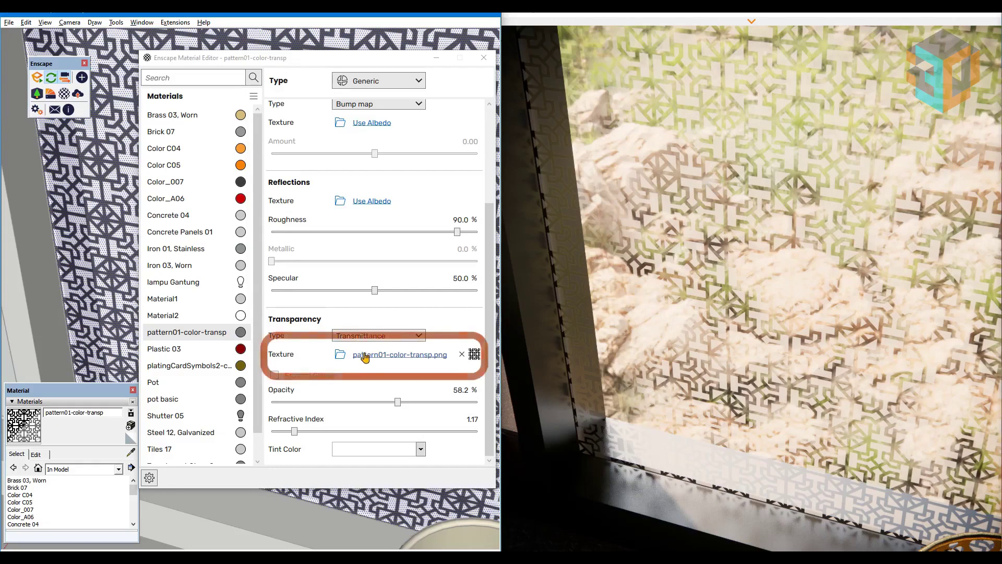
Open the texture settings for the pattern01-color-transp.png transmittance map.
left_click(364, 355)
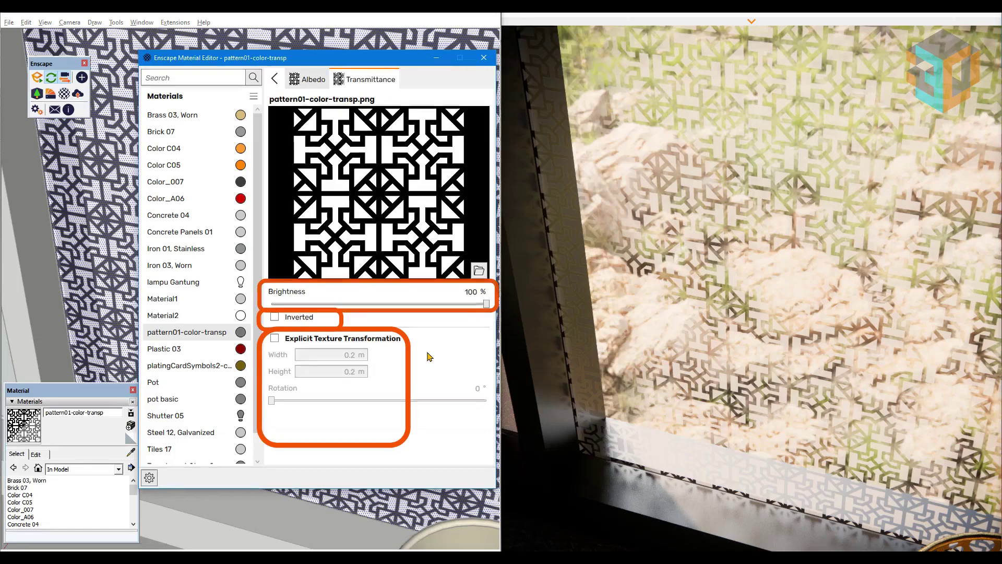
mouse_move(486, 304)
left_mouse_down()
mouse_move(255, 312)
mouse_move(454, 312)
left_mouse_up()
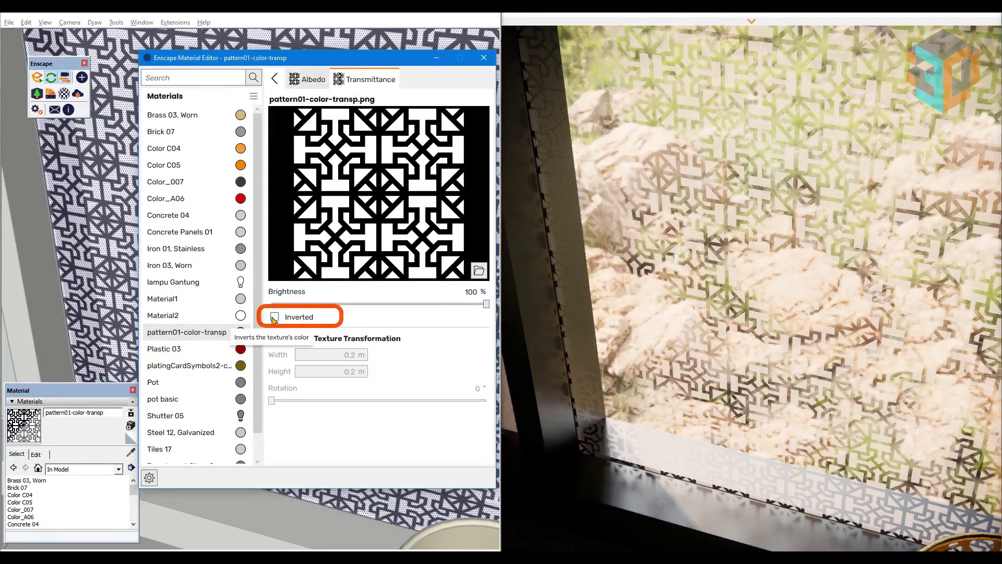
left_click(274, 317)
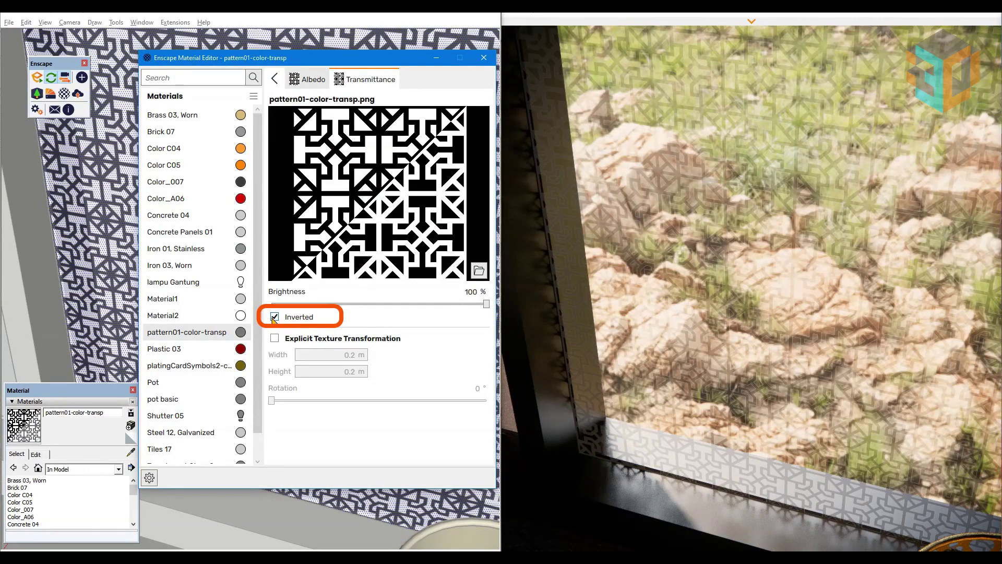
left_click(274, 317)
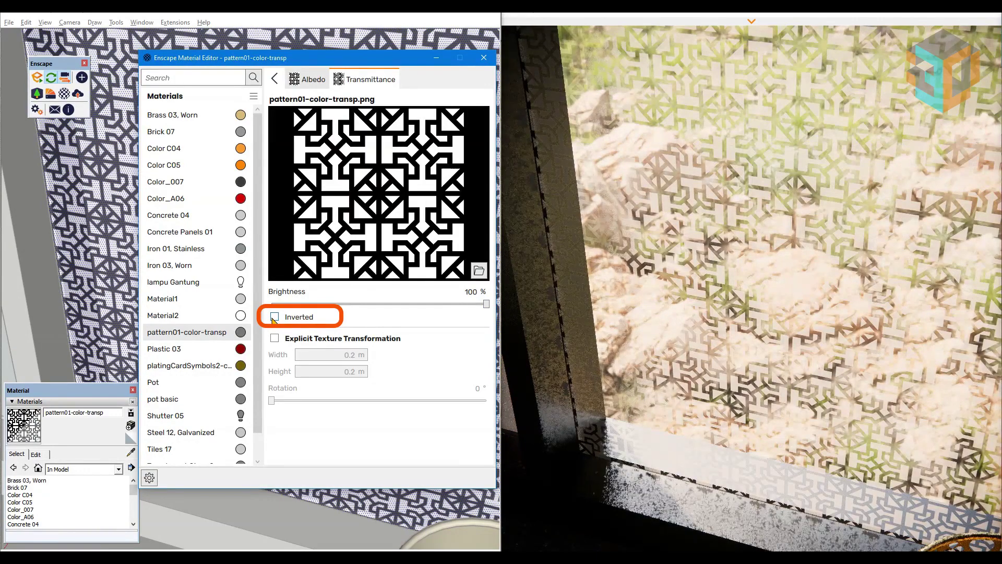
left_click(274, 317)
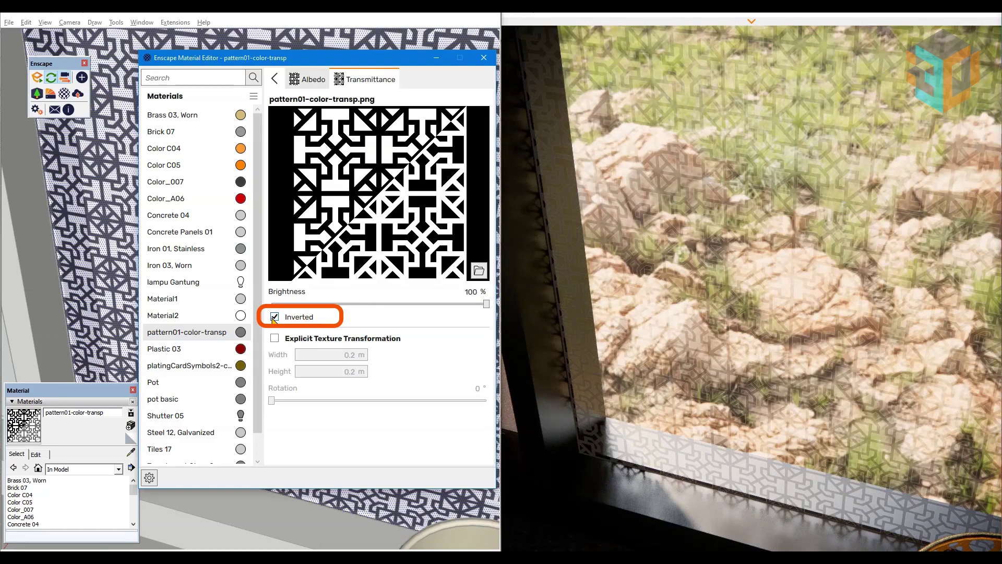
left_click(273, 317)
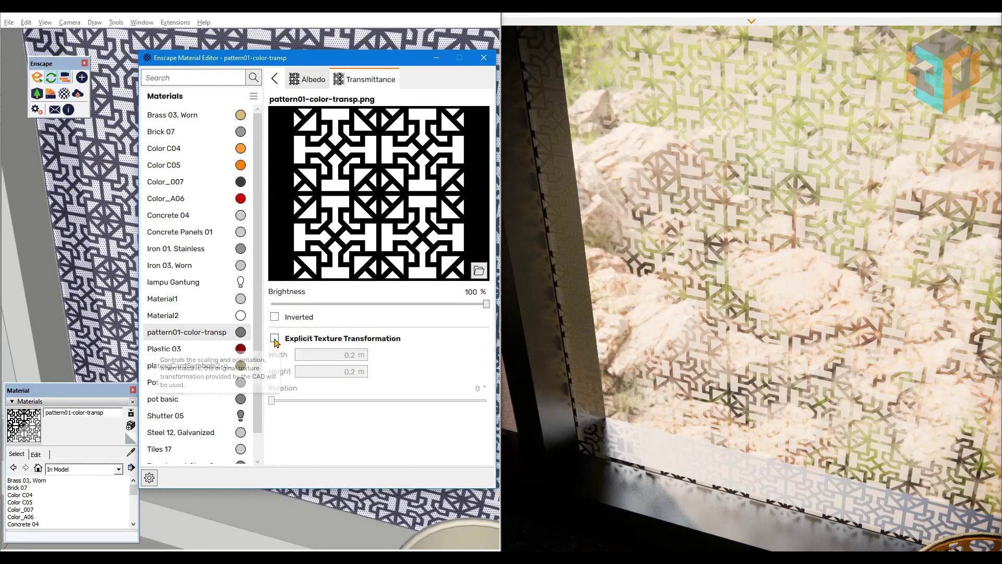
Enable explicit texture transformation and try a 0.1 m by 0.1 m tile size.
left_click(275, 341)
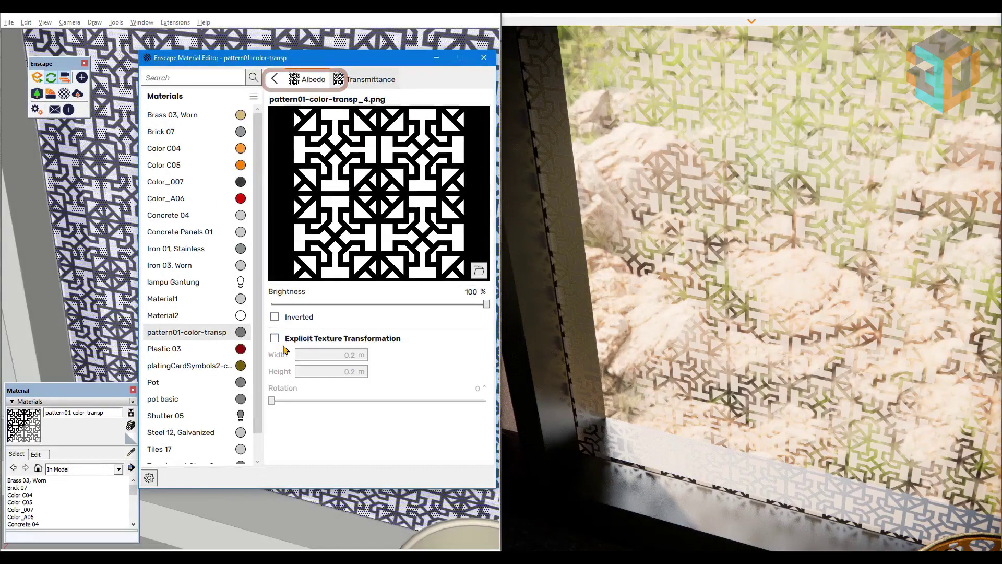
left_click(274, 338)
double_click(349, 355)
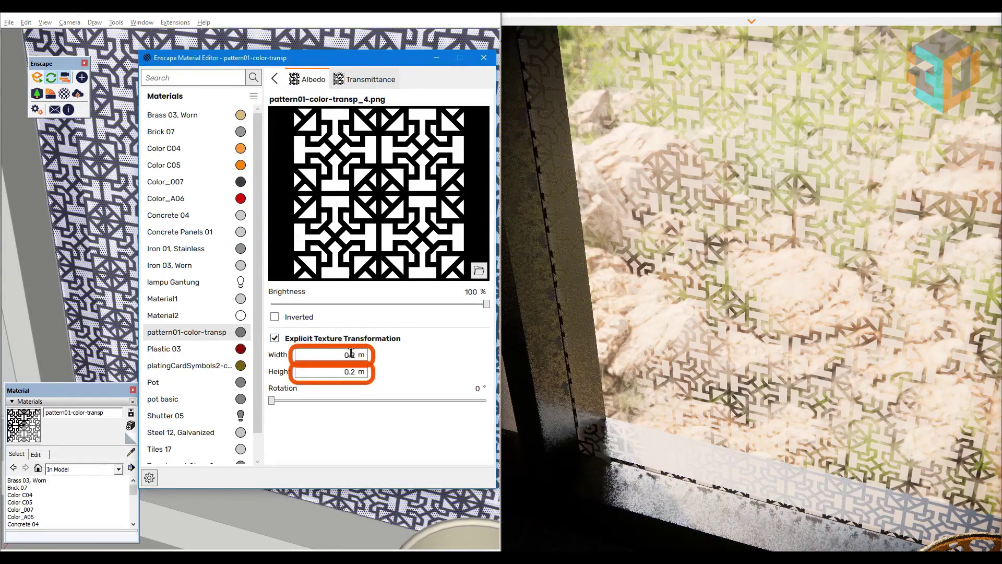
type("0.1")
key("Return")
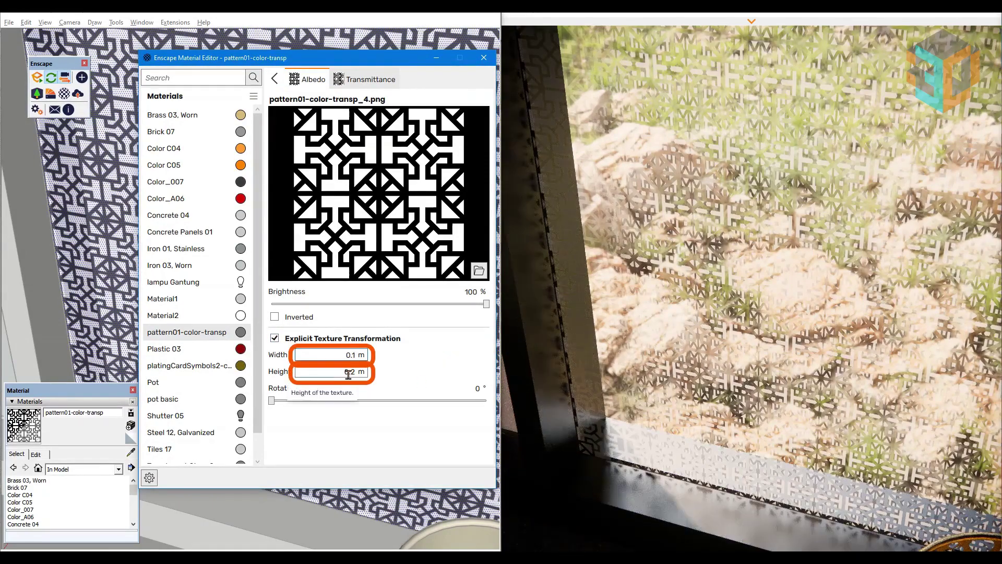
type(".1")
key("Return")
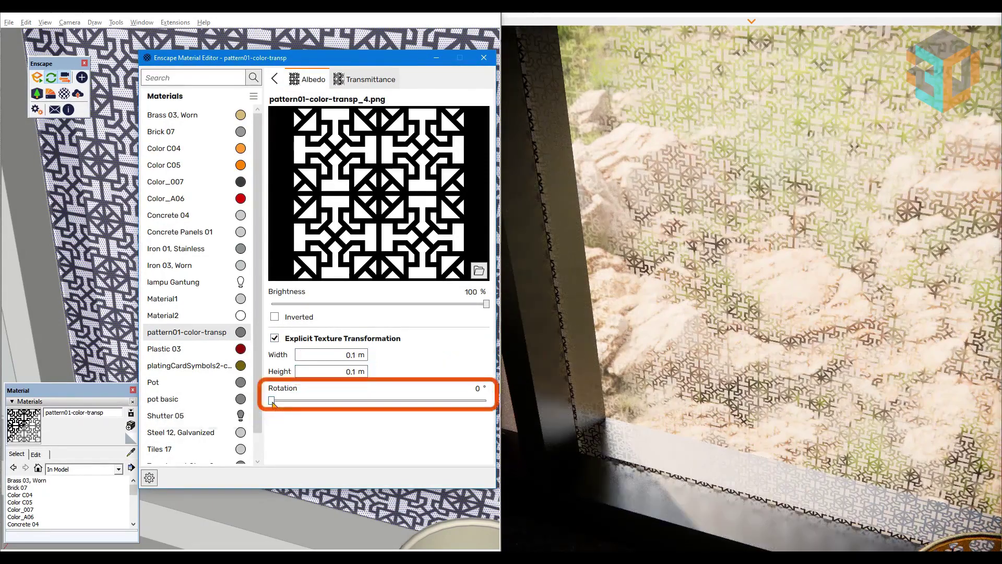
Rotate the pattern 45° with a 0.2 m by 0.2 m tile, then check Transmittance and Albedo.
left_click_drag(271, 400, 290, 401)
double_click(475, 388)
type("45")
key("Return")
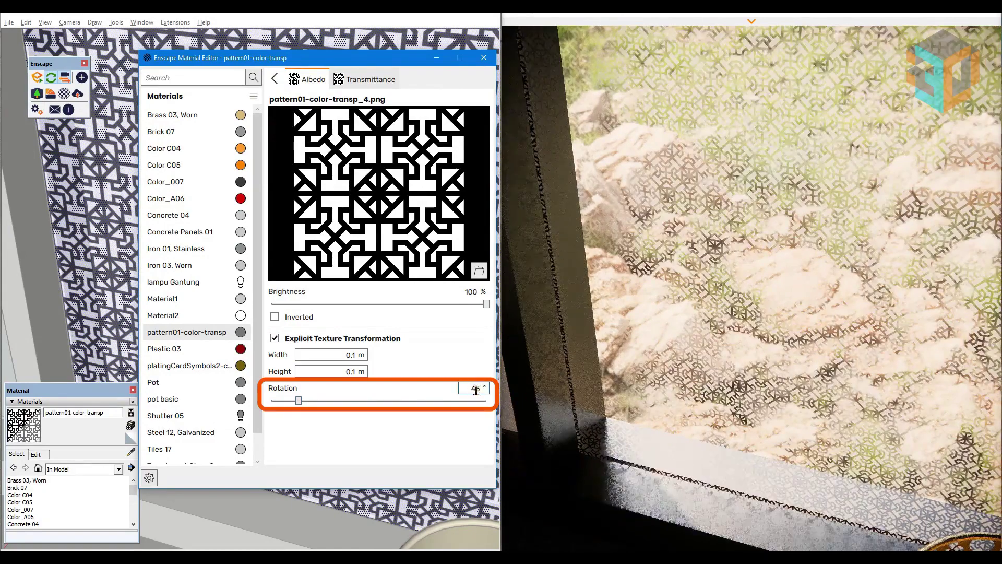
double_click(353, 356)
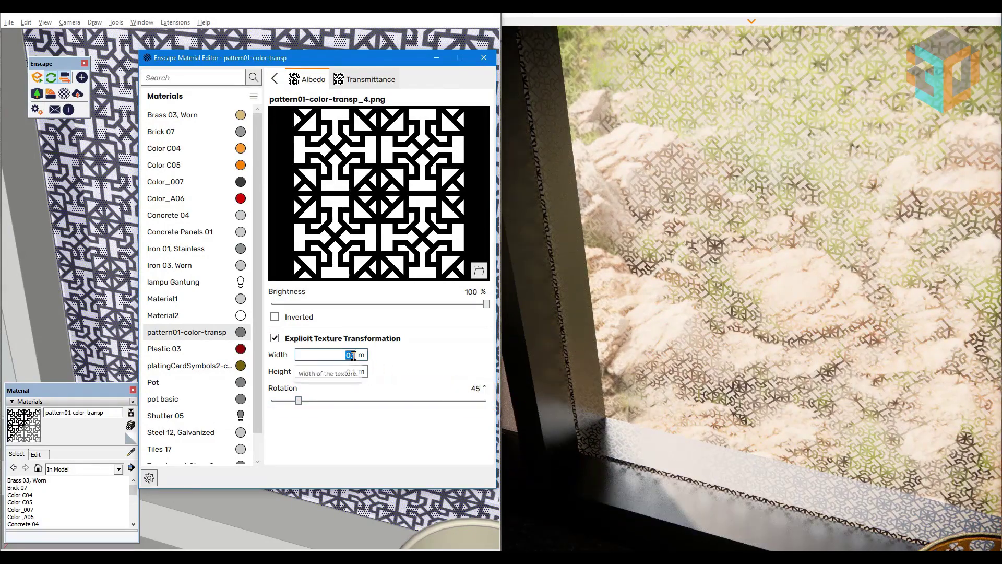
type(".2")
key("Tab")
type(".2")
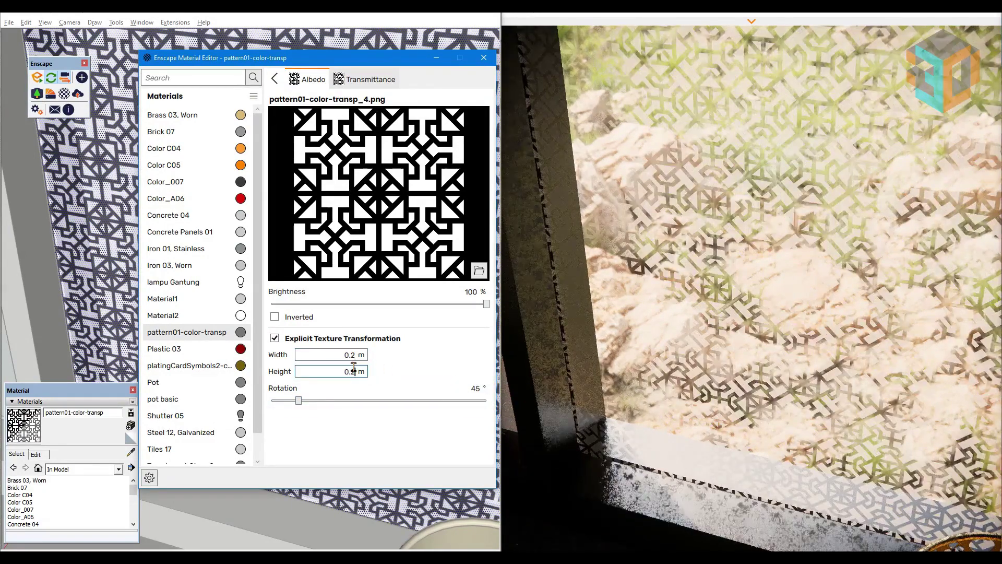
left_click(362, 85)
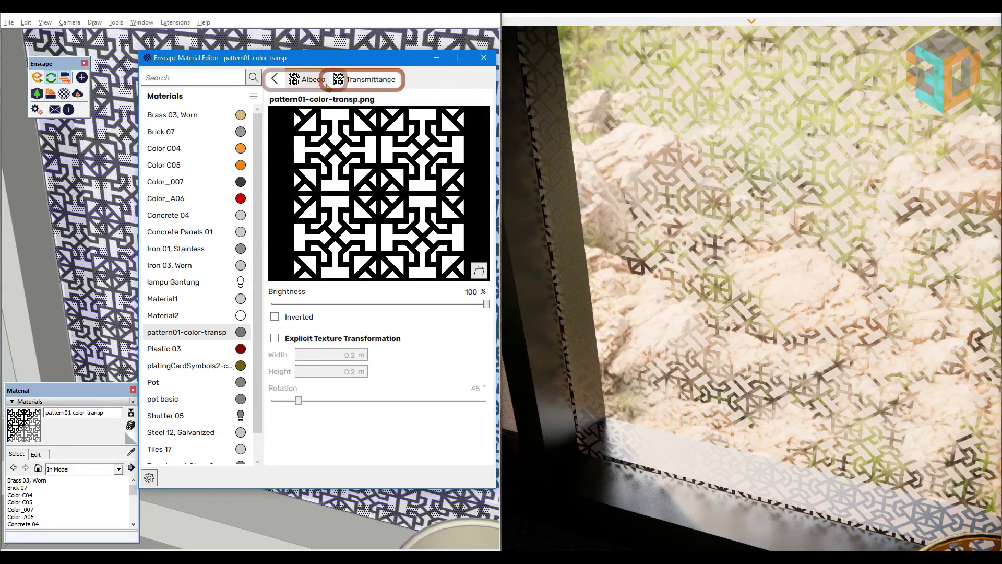
left_click(315, 82)
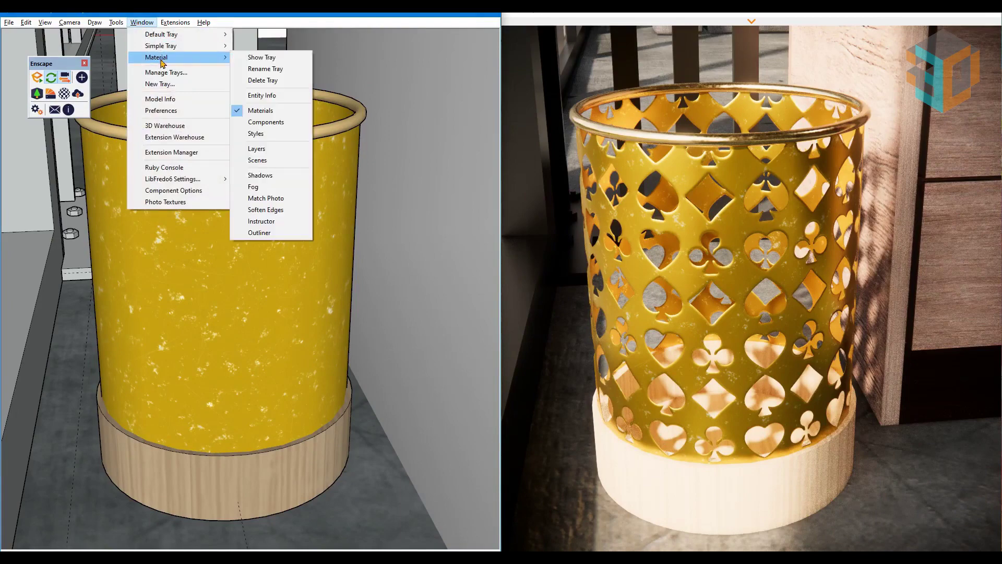
Create a new material named Opaque from the default material.
left_click(264, 56)
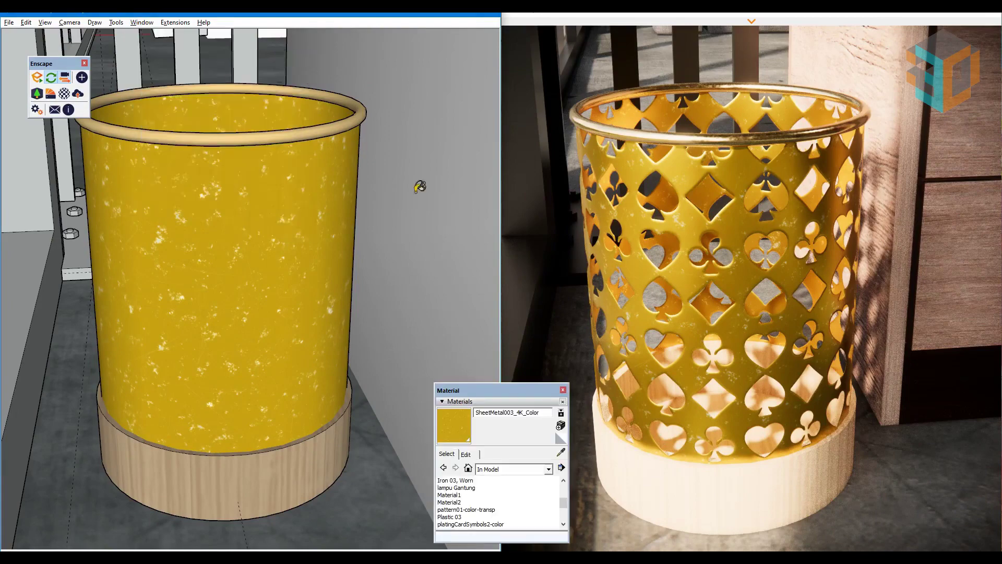
left_click(563, 439)
left_click(560, 427)
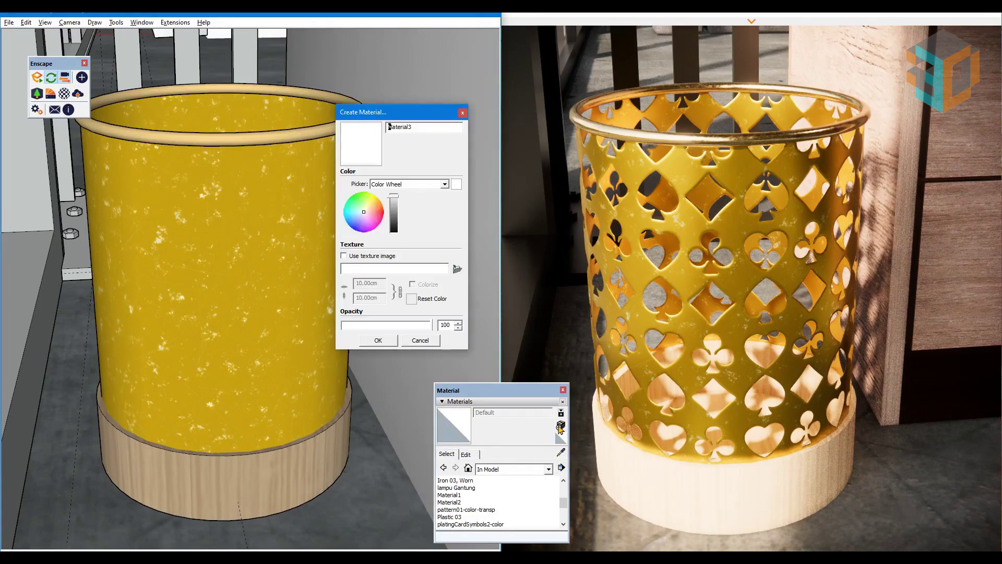
double_click(423, 127)
type("Opaque")
left_click(385, 342)
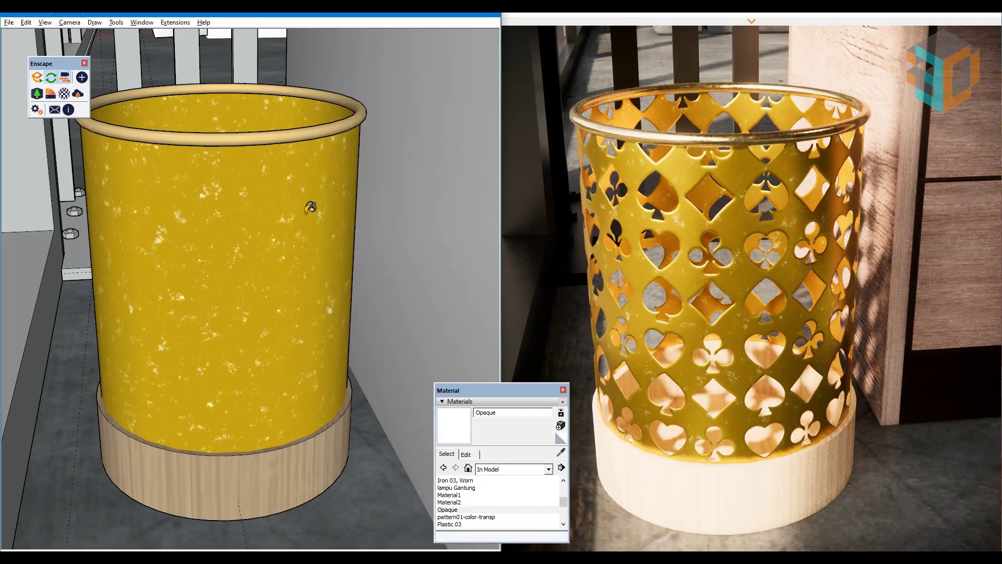
Paint the outer face inside the yellow pot group with Opaque.
key("space")
double_click(313, 207)
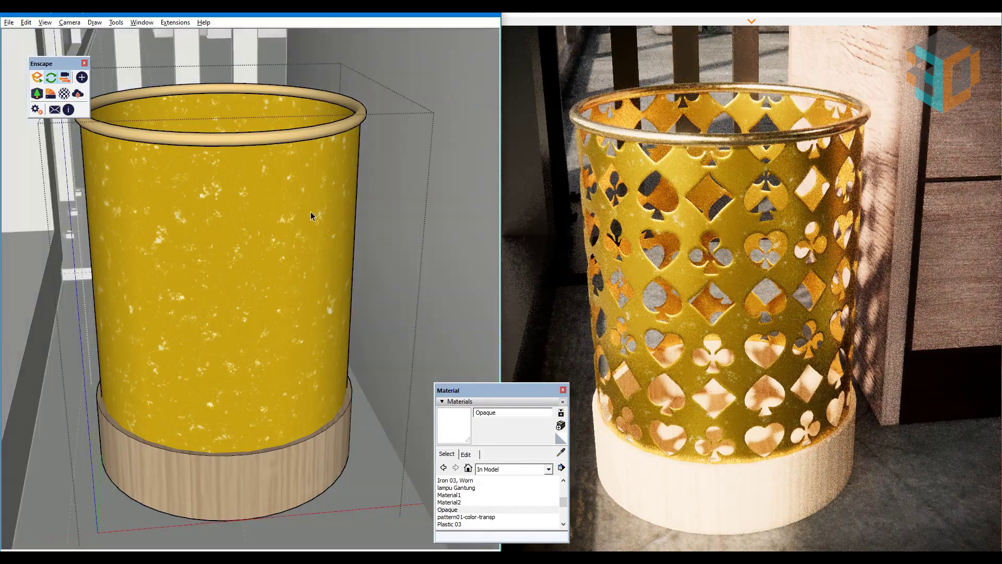
left_click(309, 225)
left_click(303, 229)
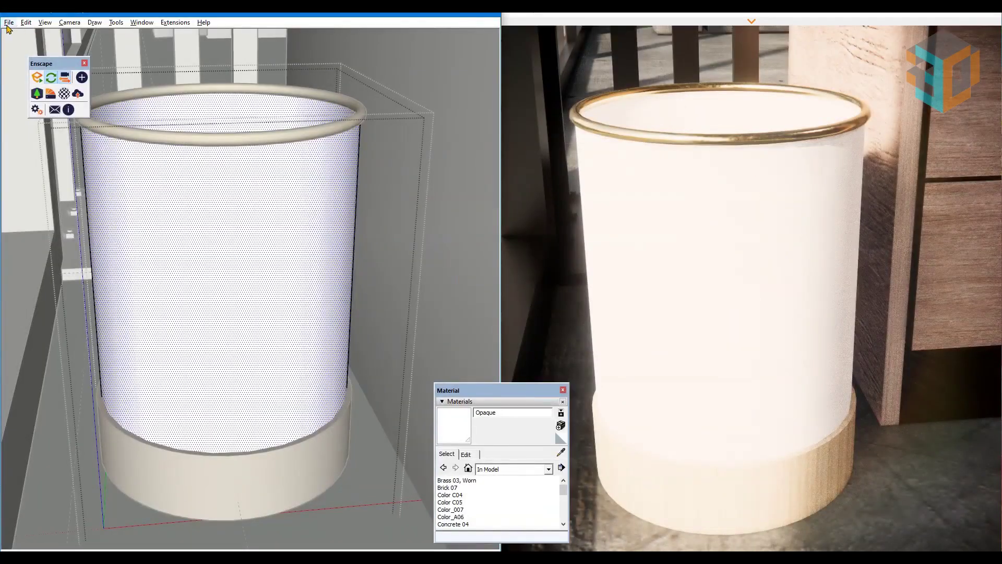
left_click(9, 23)
Import SheetMetal003_4K_Color.jpg as a texture, stretched from the pot's base to its rim.
left_click(31, 159)
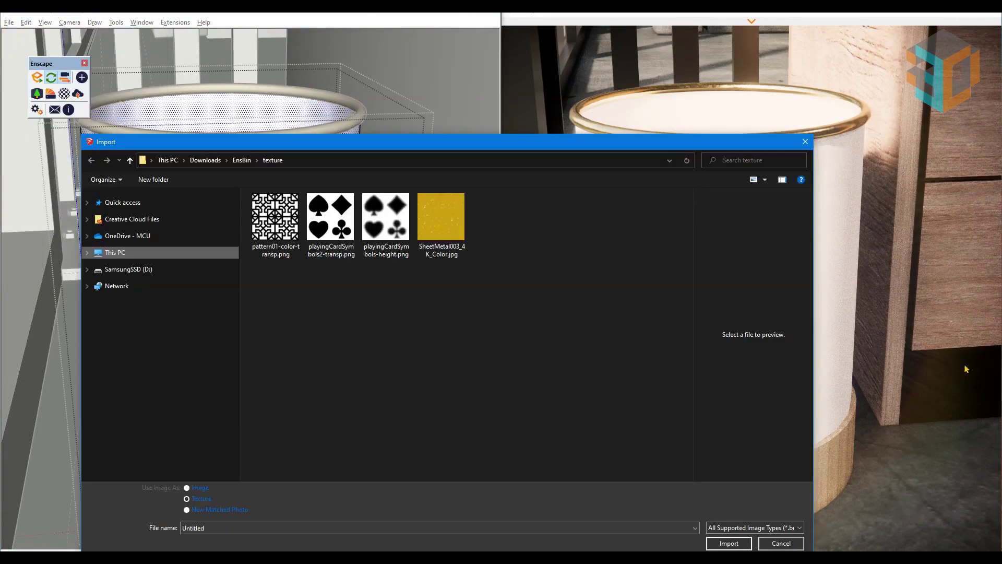
left_click(445, 214)
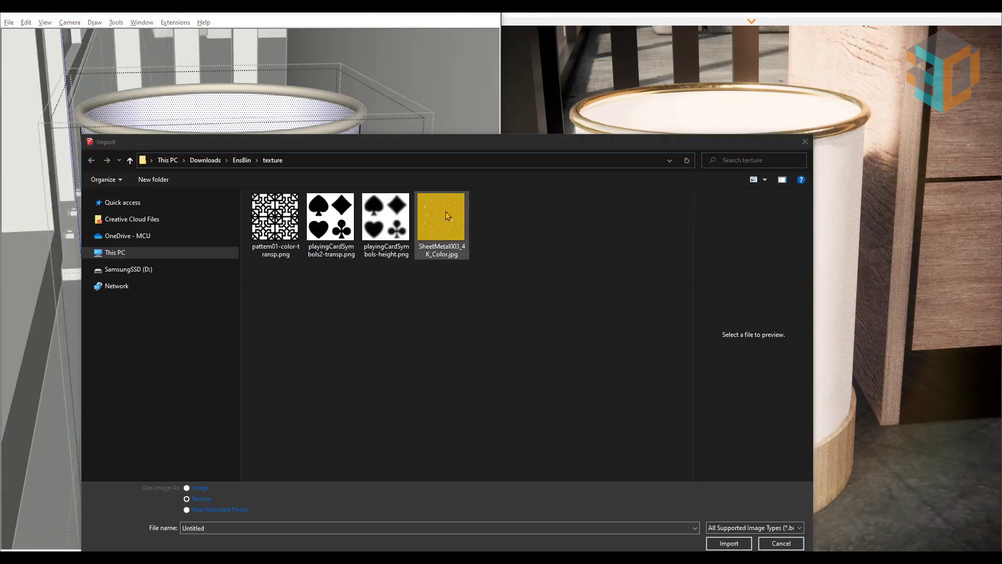
left_click(202, 501)
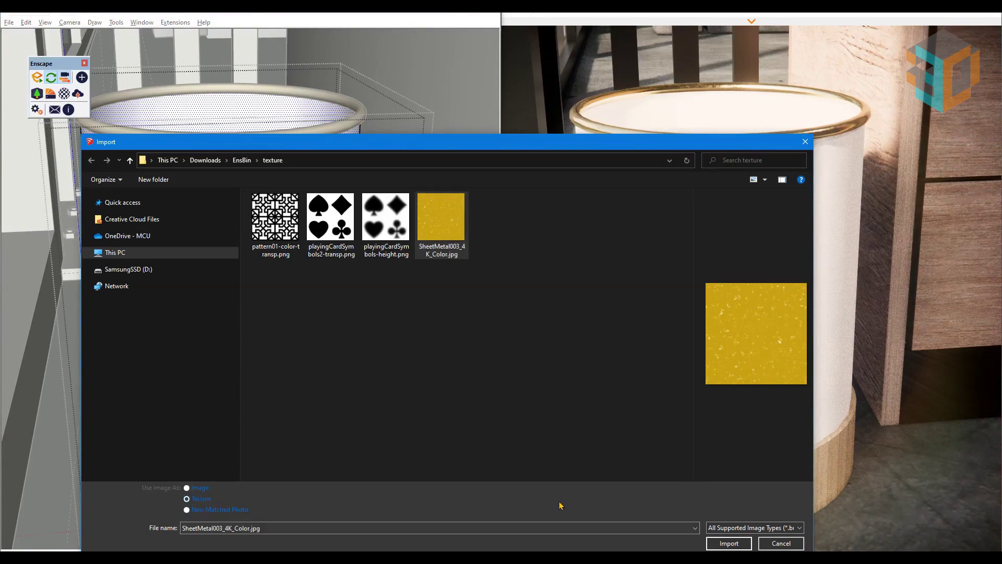
left_click(729, 543)
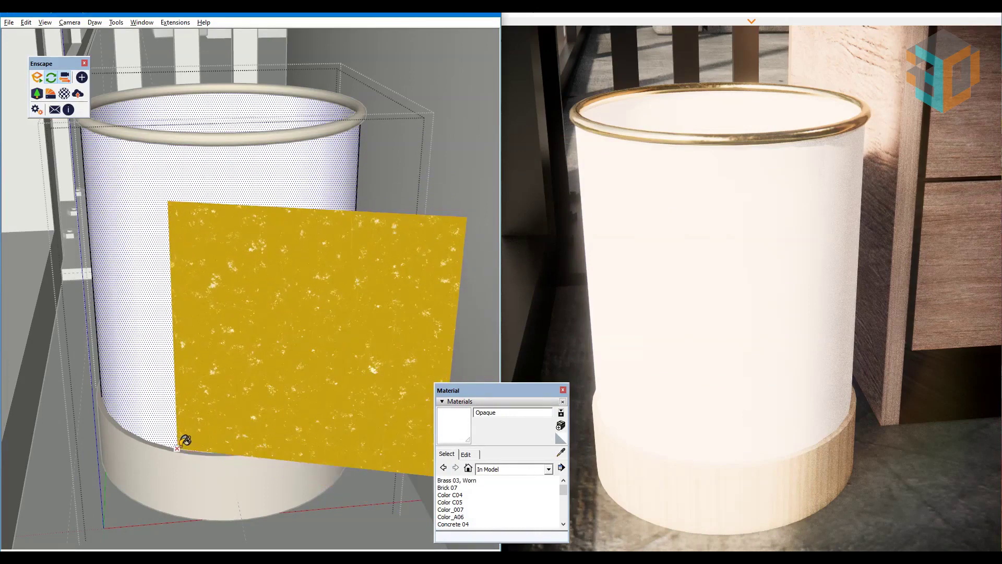
left_click(178, 447)
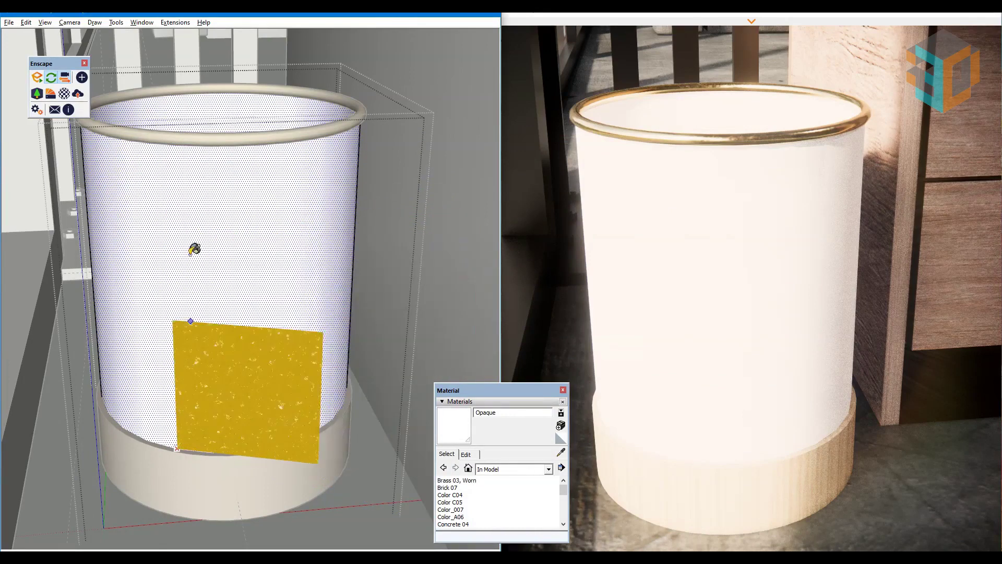
left_click(178, 137)
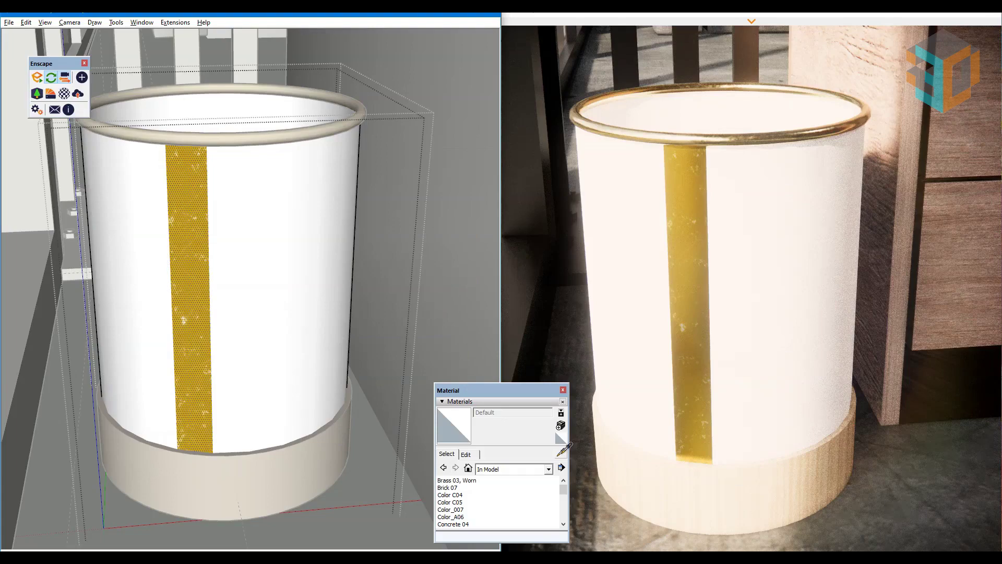
Paint the pot's outer body and inner surface with sheet metal, then close both groups.
left_click(187, 275)
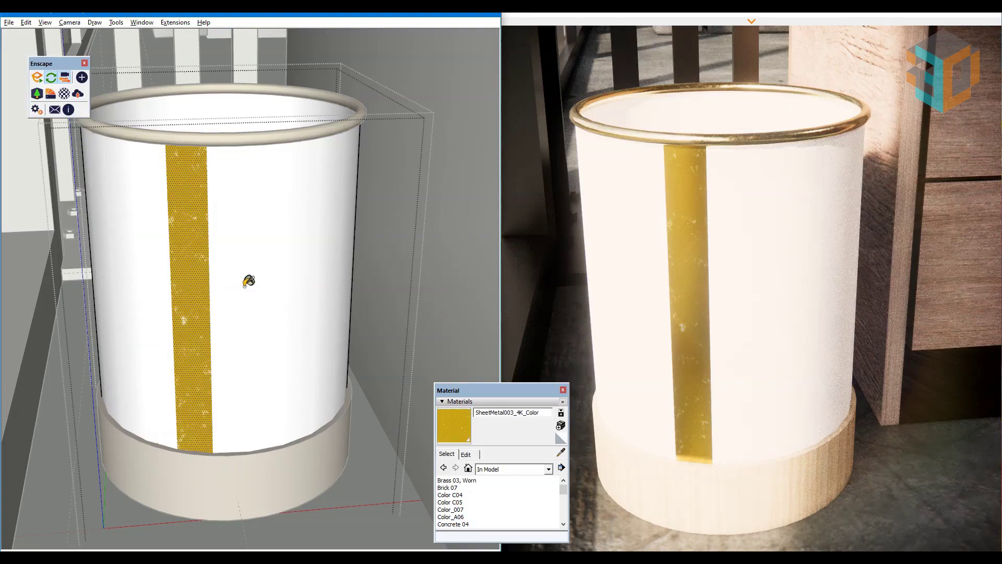
left_click(246, 285)
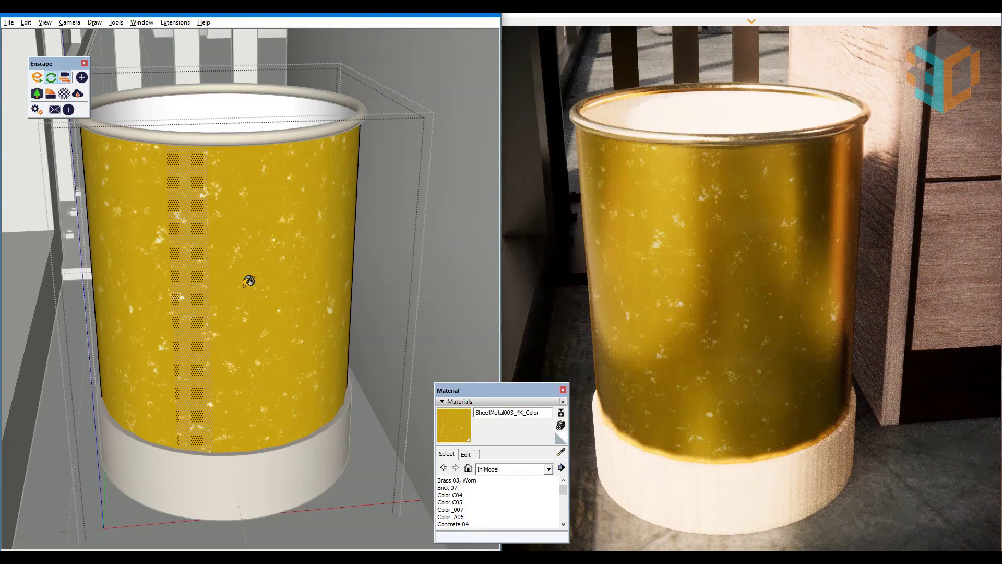
key("ctrl+a")
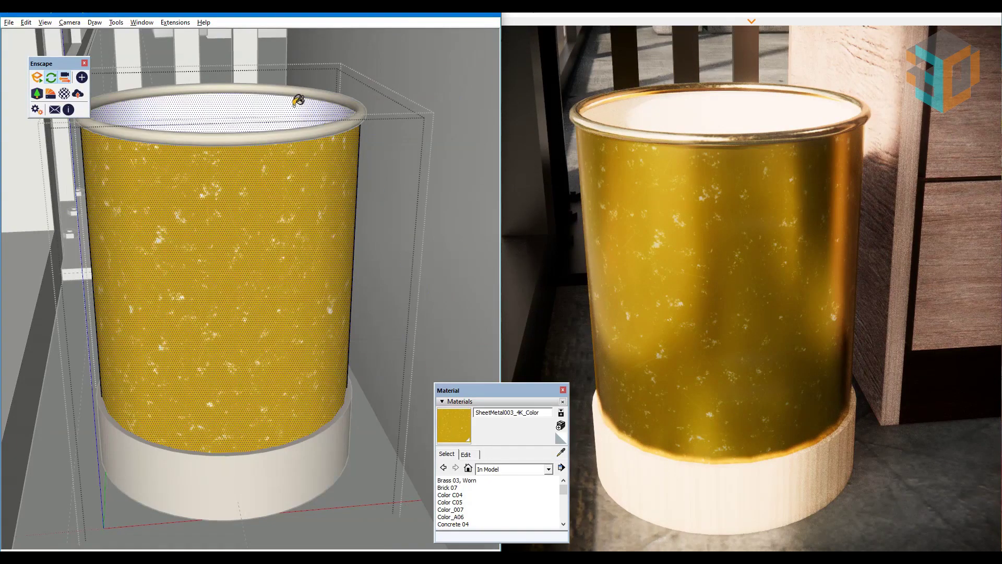
left_click(288, 101)
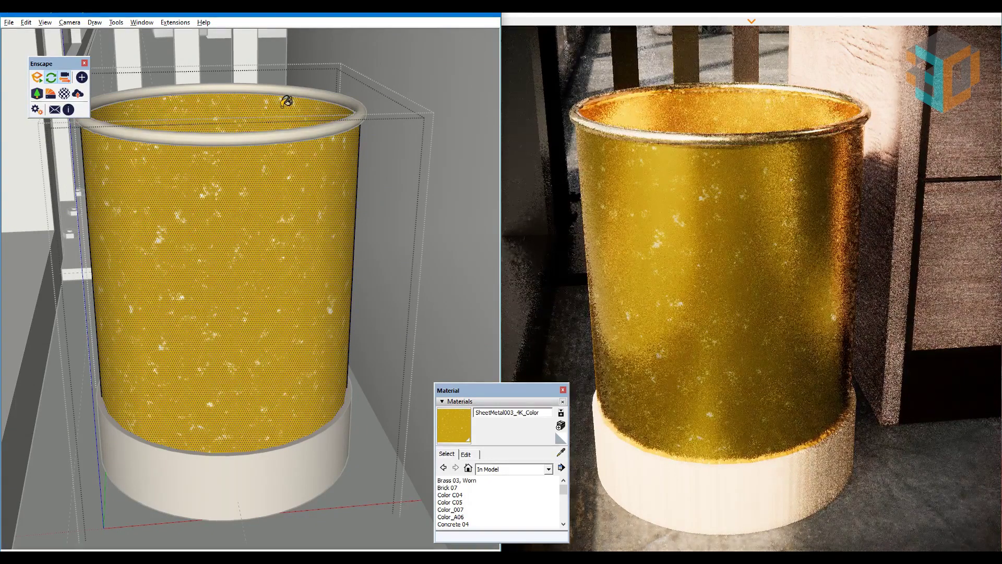
right_click(443, 90)
left_click(462, 99)
right_click(464, 99)
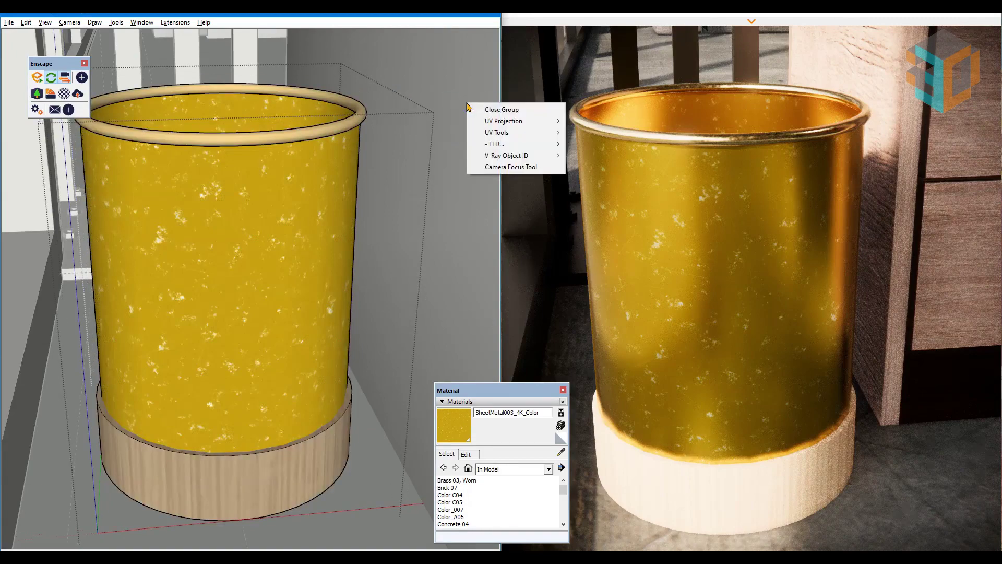
left_click(484, 108)
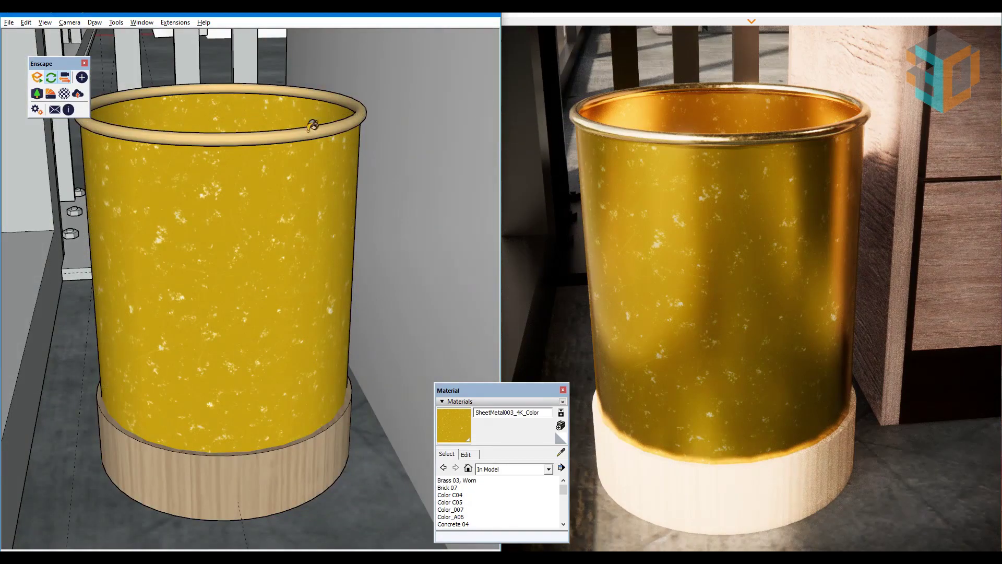
Load playingCardSymbols2-transp.png as the sheet-metal material's Enscape transparency cutout texture.
left_click(64, 95)
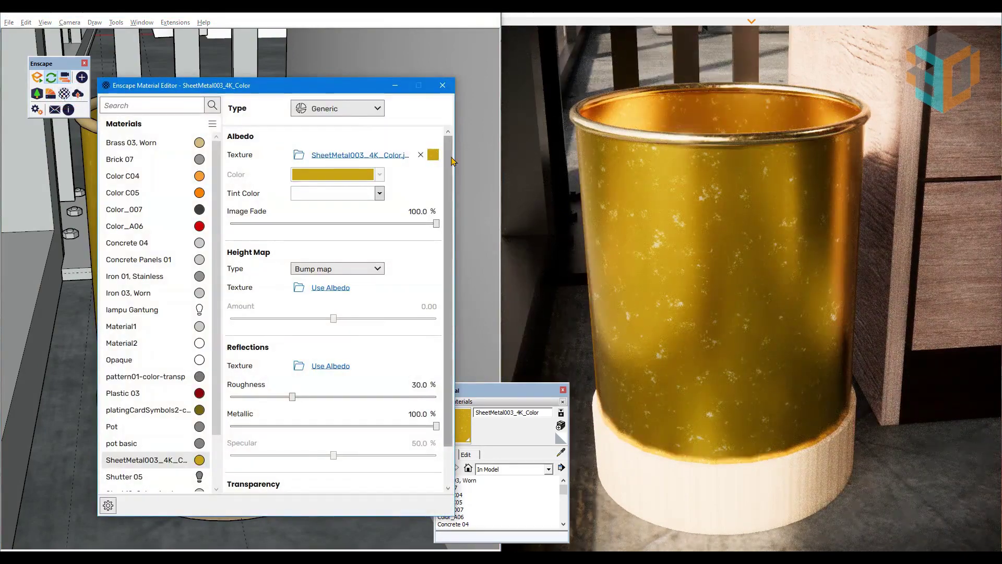
left_click_drag(452, 161, 454, 217)
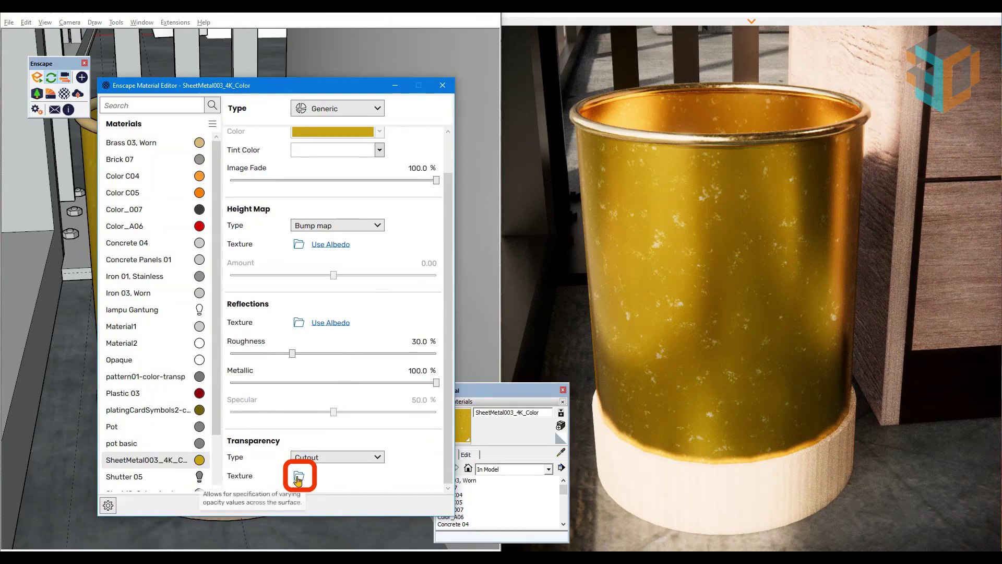
left_click(298, 478)
left_click(357, 186)
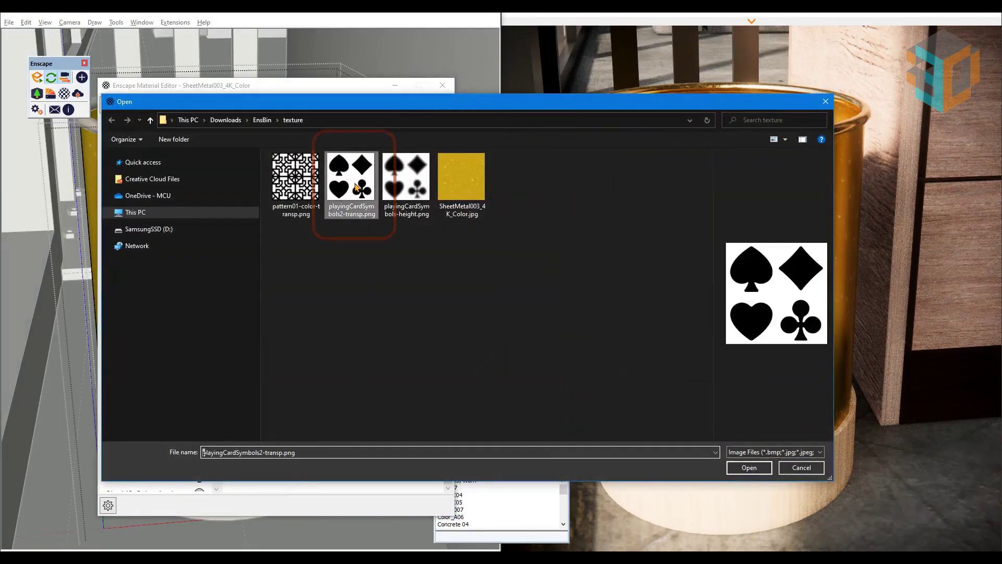
left_click(749, 467)
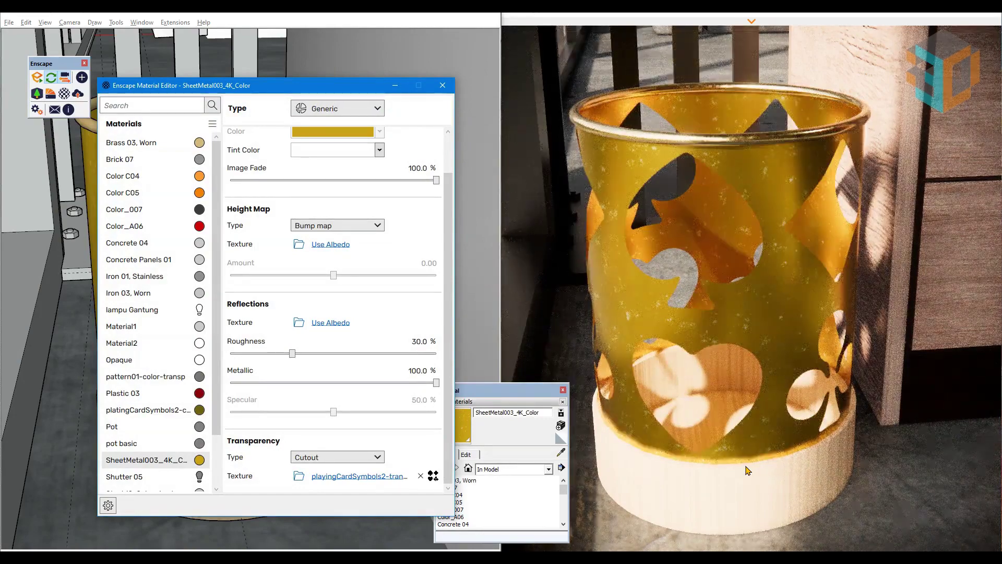
left_click(433, 476)
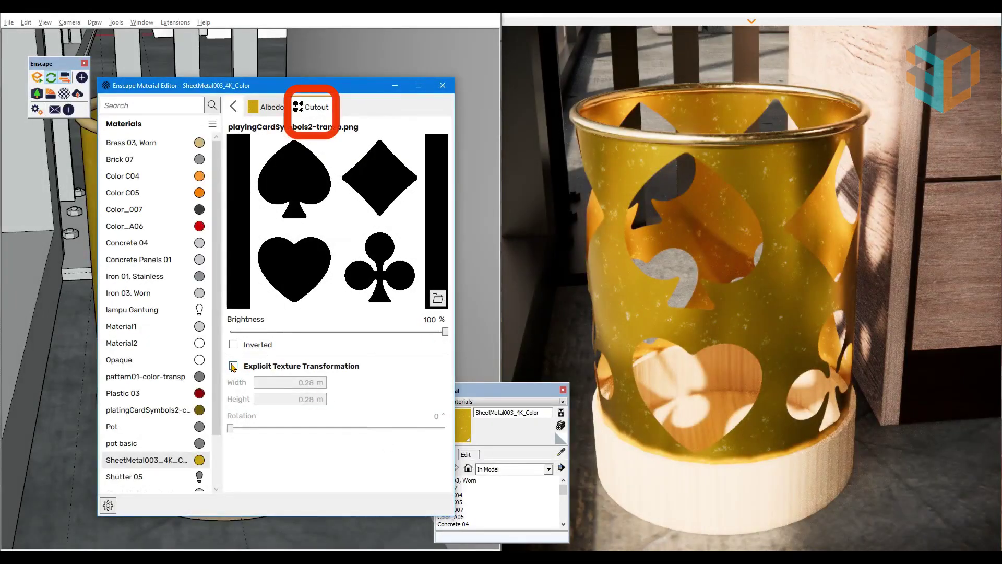
Enable explicit texture transformation on the cutout, with width and height 0.086 m.
left_click(233, 366)
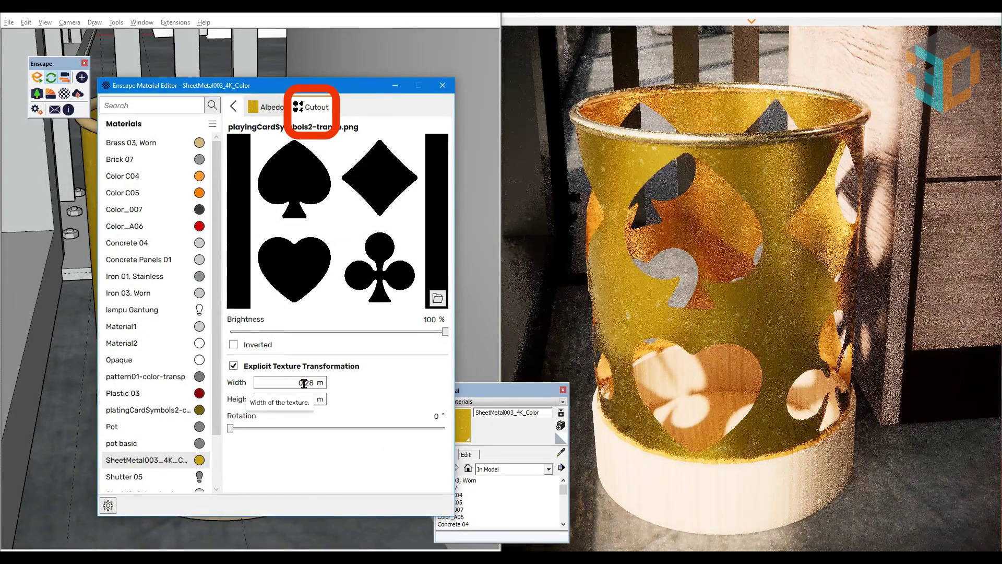
double_click(303, 383)
key("BackSpace")
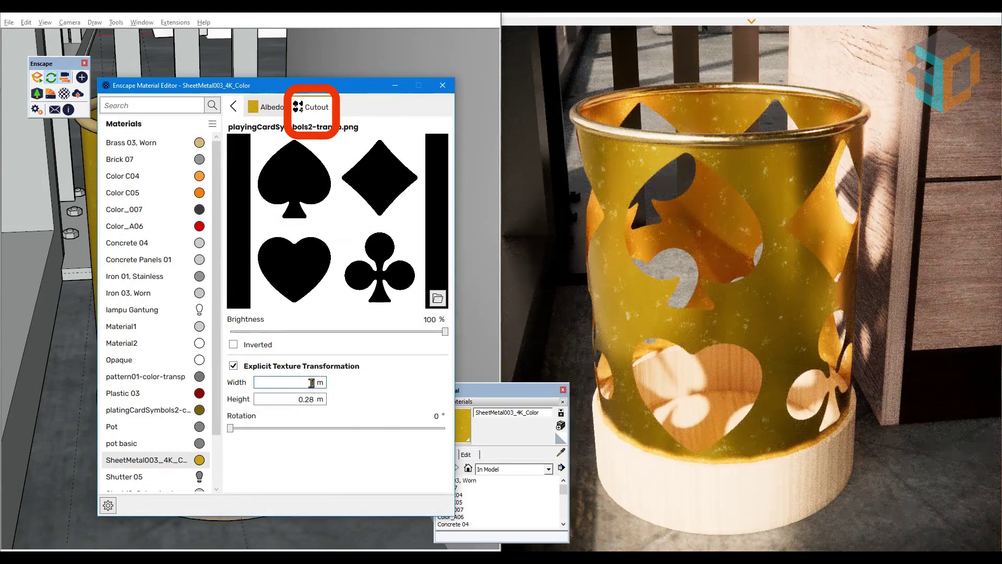
type("0.086")
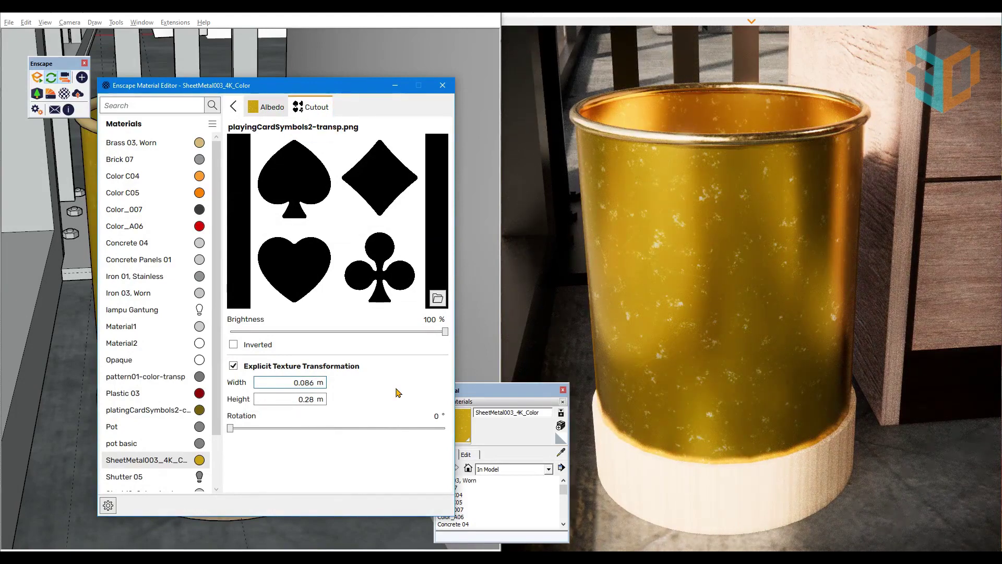
double_click(306, 400)
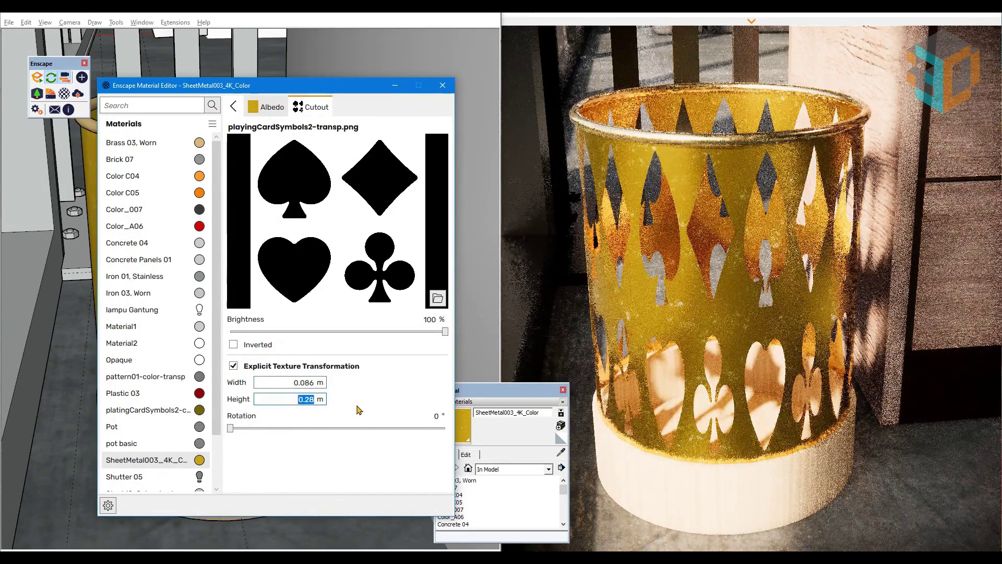
type("0.086")
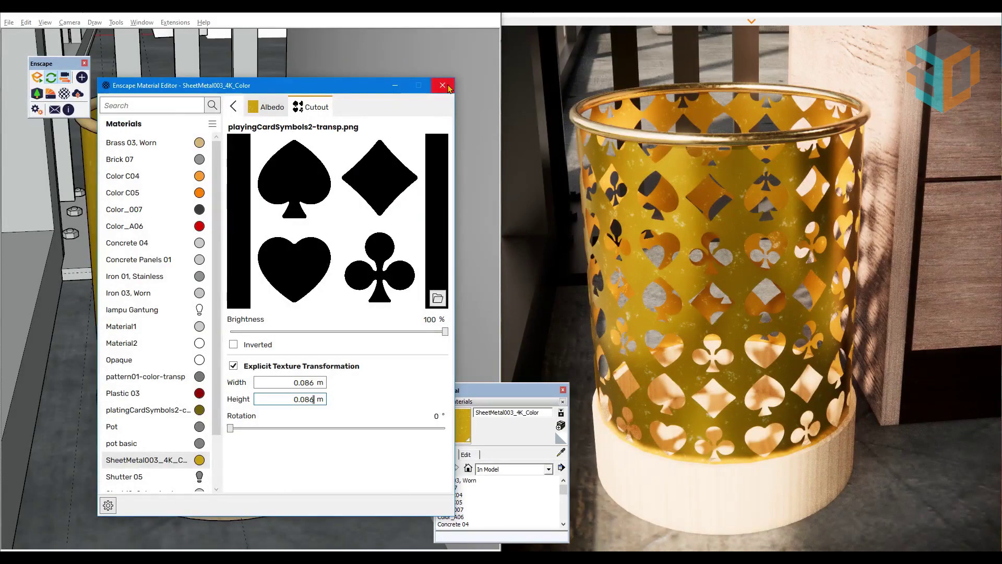
left_click(64, 94)
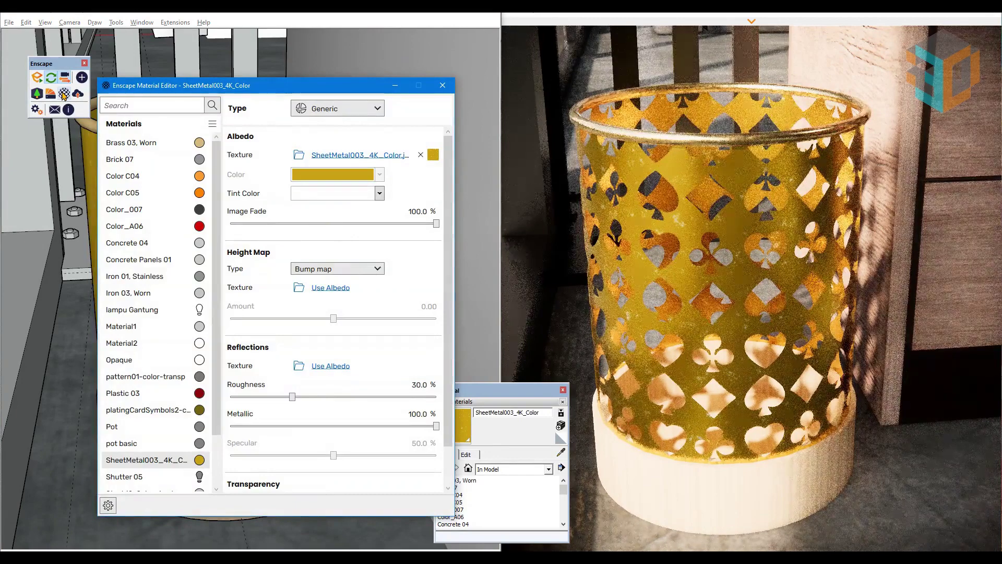
Load playingCardSymbols-height.png as the gold material's height map at amount 3.00.
left_click(299, 287)
left_click(407, 180)
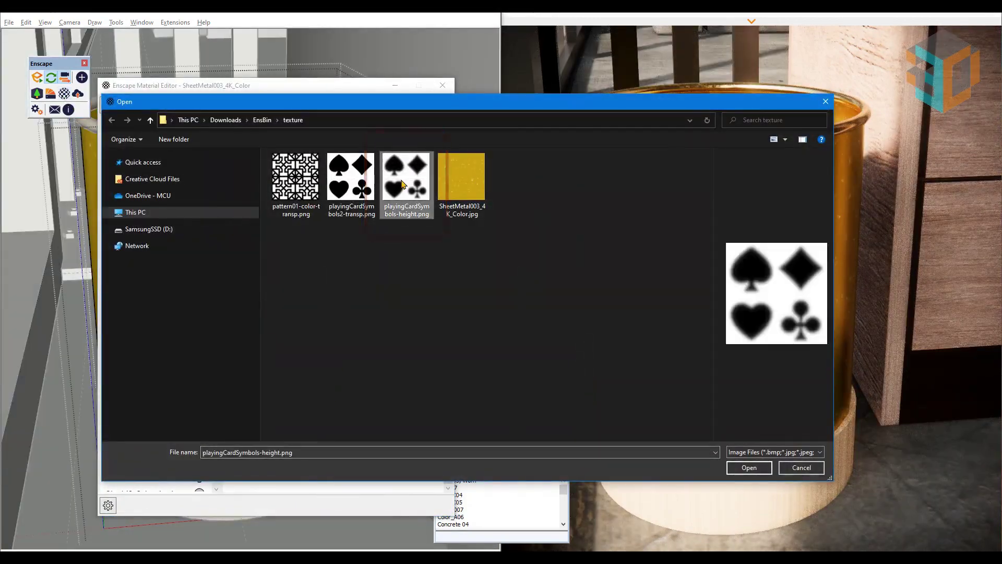
left_click(750, 468)
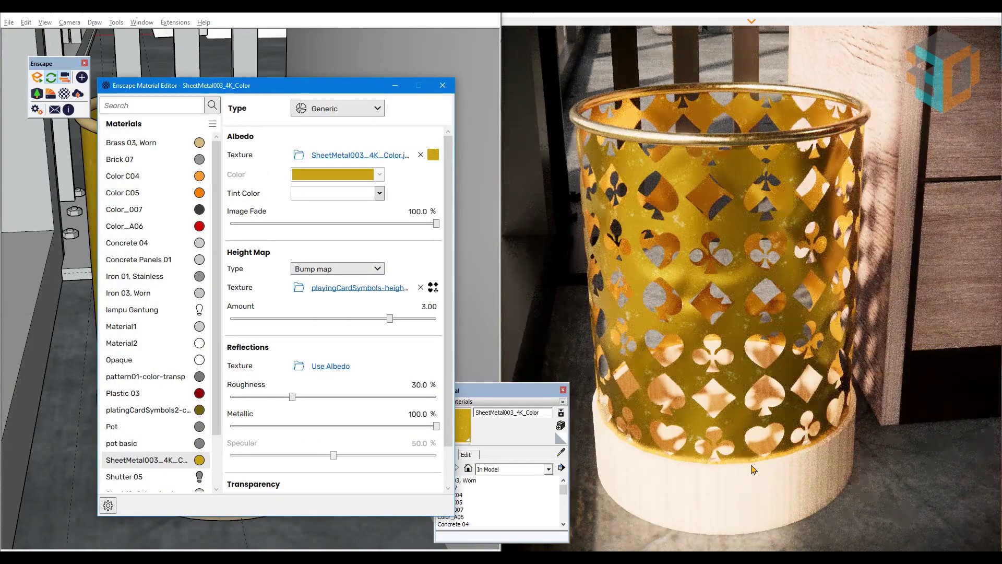
left_click(433, 293)
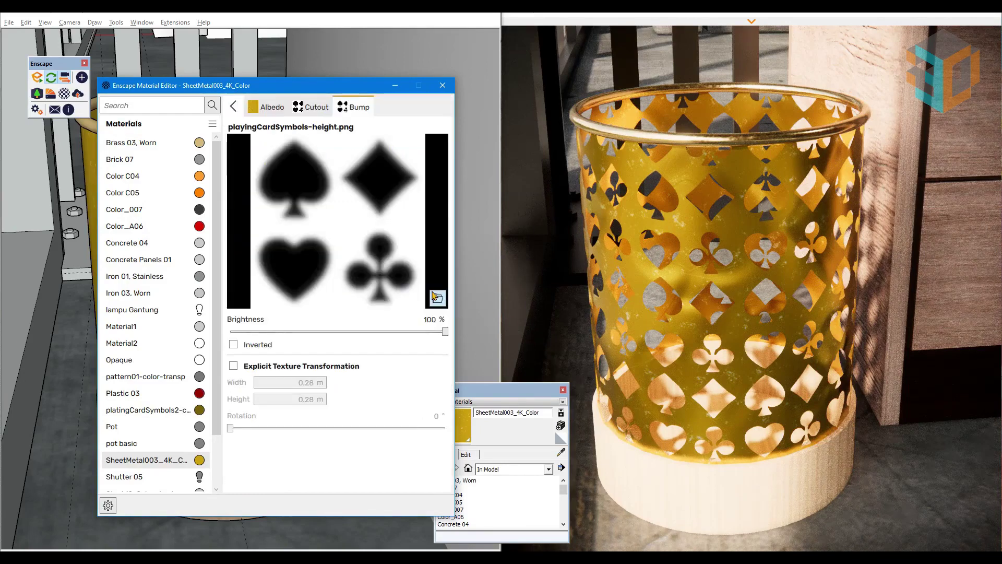
Tile the bump texture explicitly at 0.086 m by 0.086 m and set the height map amount to -10.
left_click(234, 367)
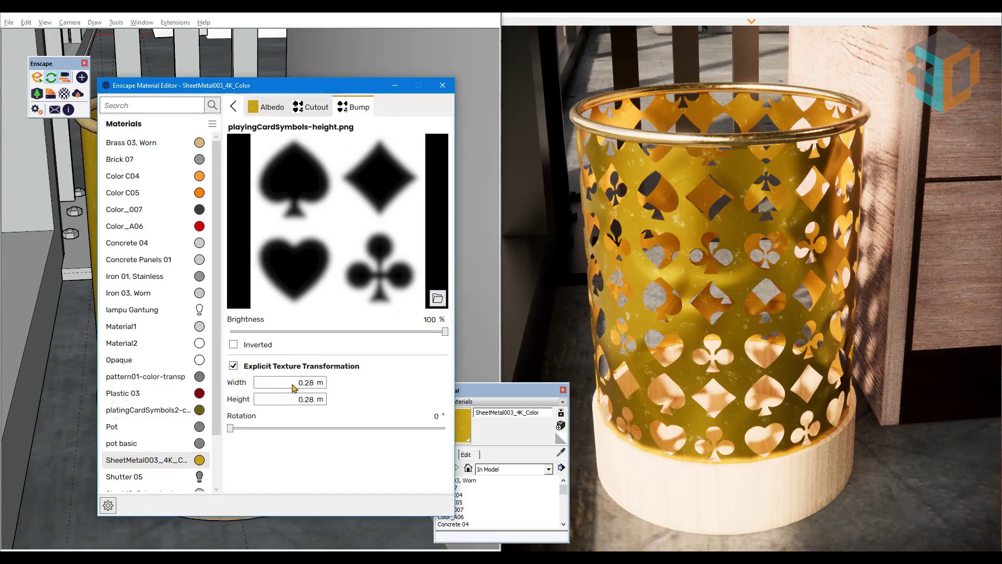
double_click(307, 384)
type("08")
type("6")
key("Tab")
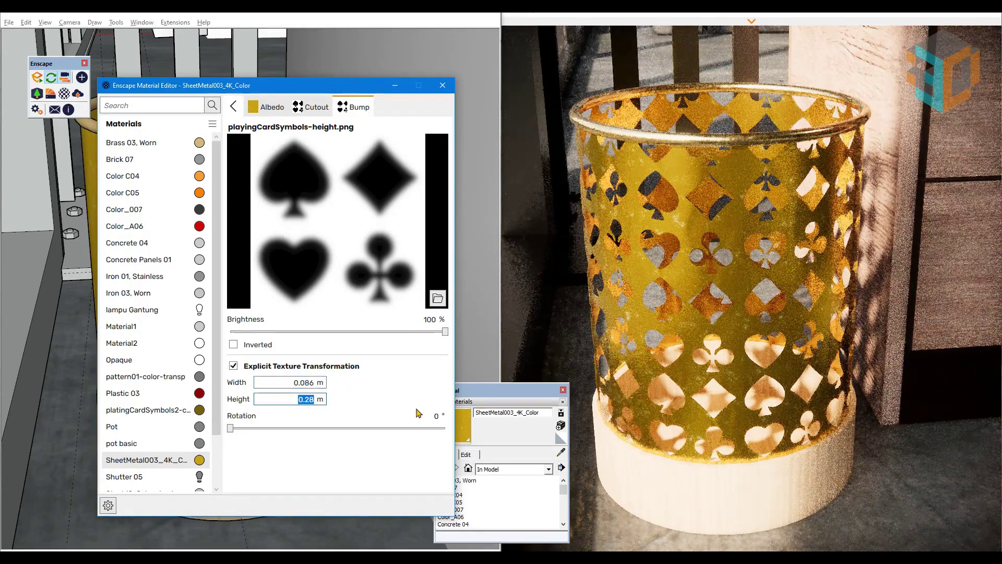
type("086")
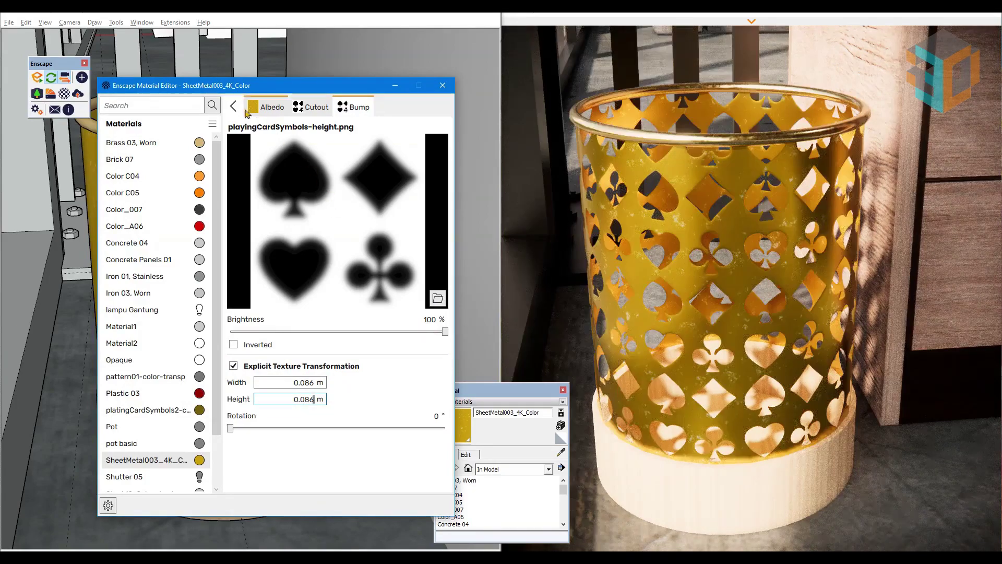
left_click(234, 107)
left_click_drag(389, 318, 230, 318)
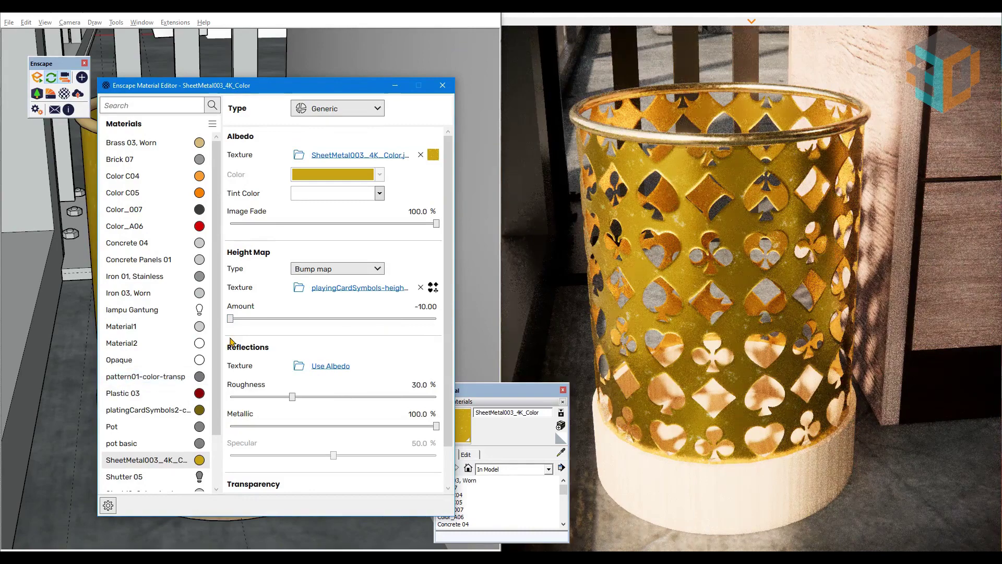
Set the height map amount to 10 and the gold metal's roughness to about 36.5%.
left_click(230, 318)
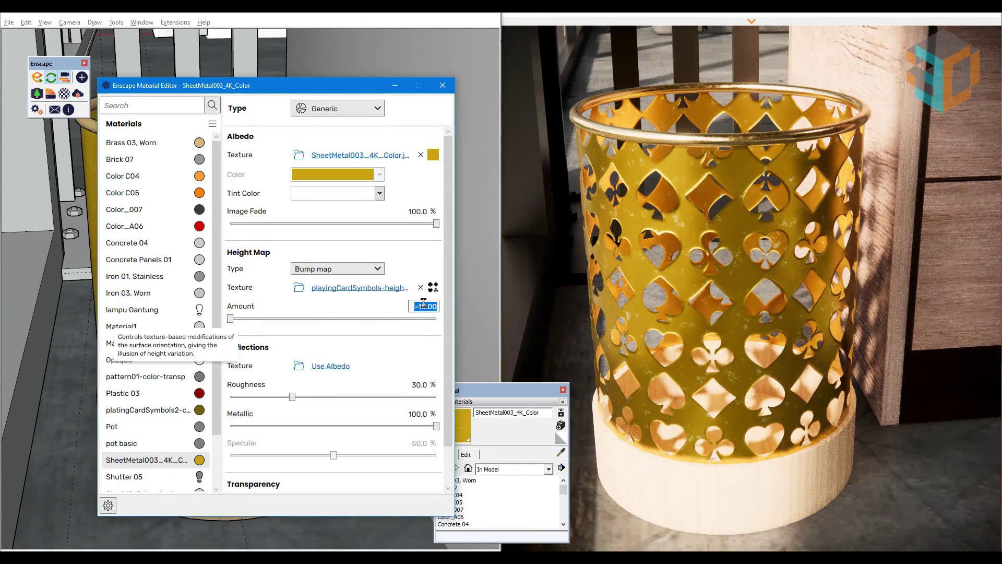
type("0")
key("Return")
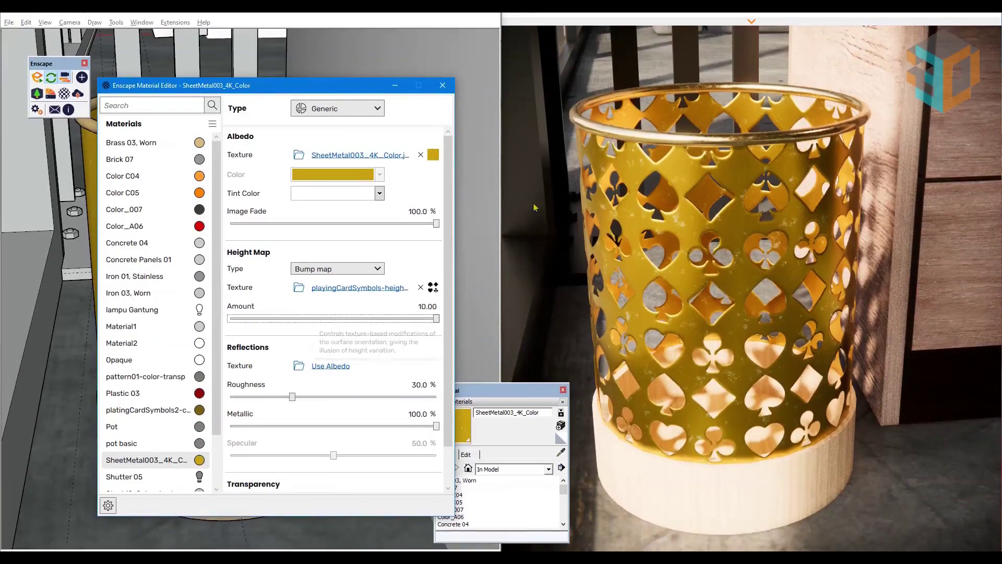
mouse_move(261, 397)
left_mouse_down()
mouse_move(231, 397)
mouse_move(437, 397)
mouse_move(306, 397)
left_mouse_up()
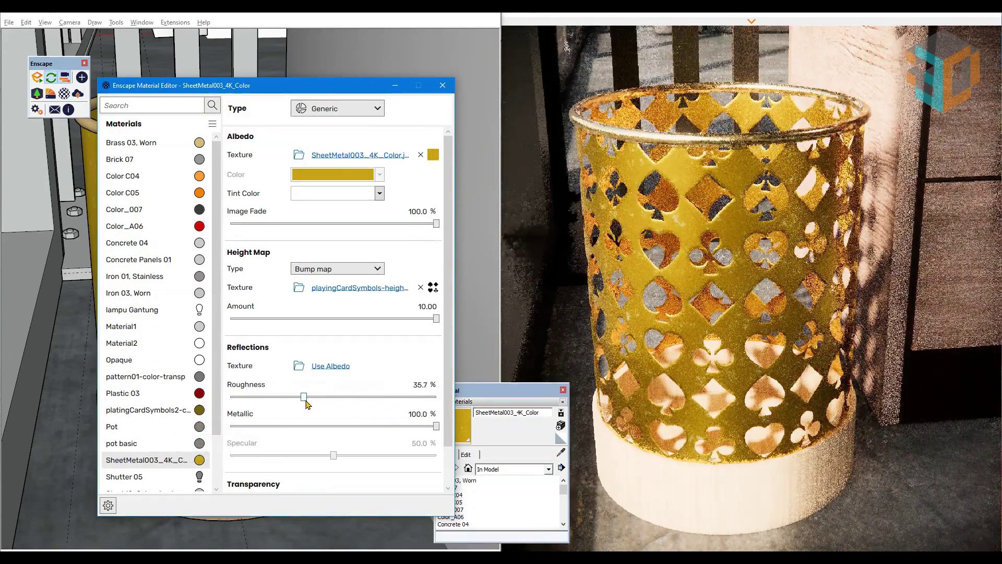
scroll(448, 426, "down", 1)
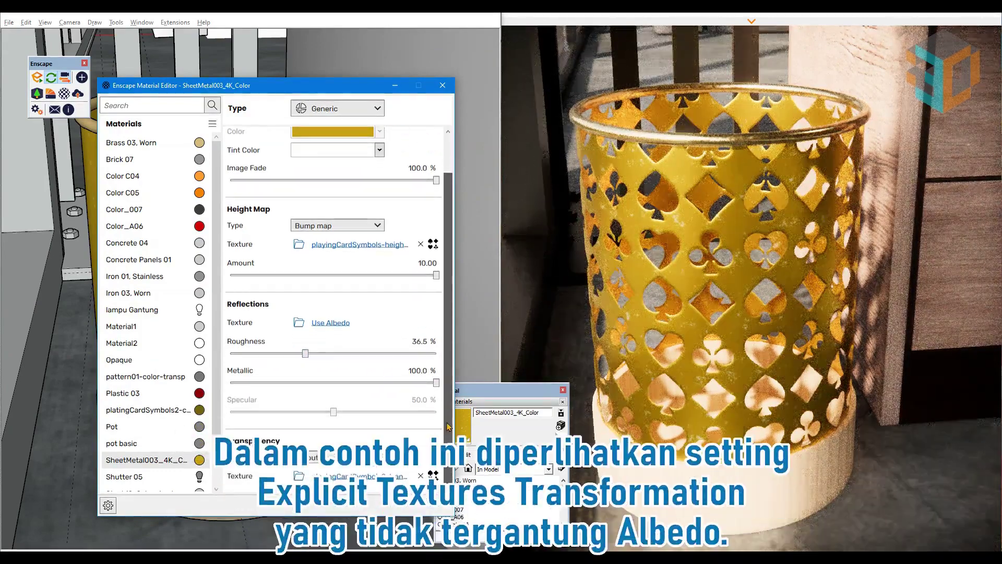
left_click(434, 245)
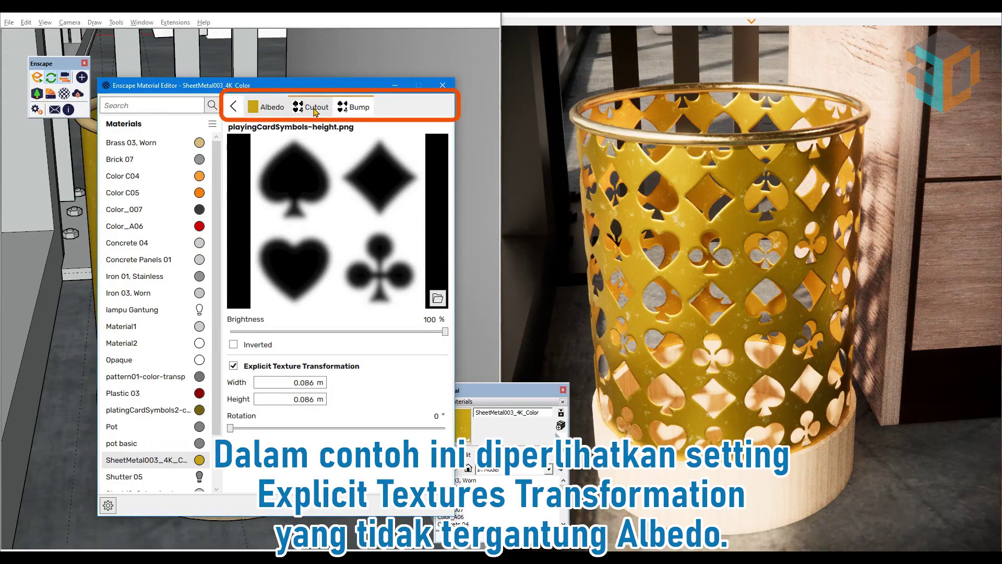
left_click(315, 110)
left_click(269, 108)
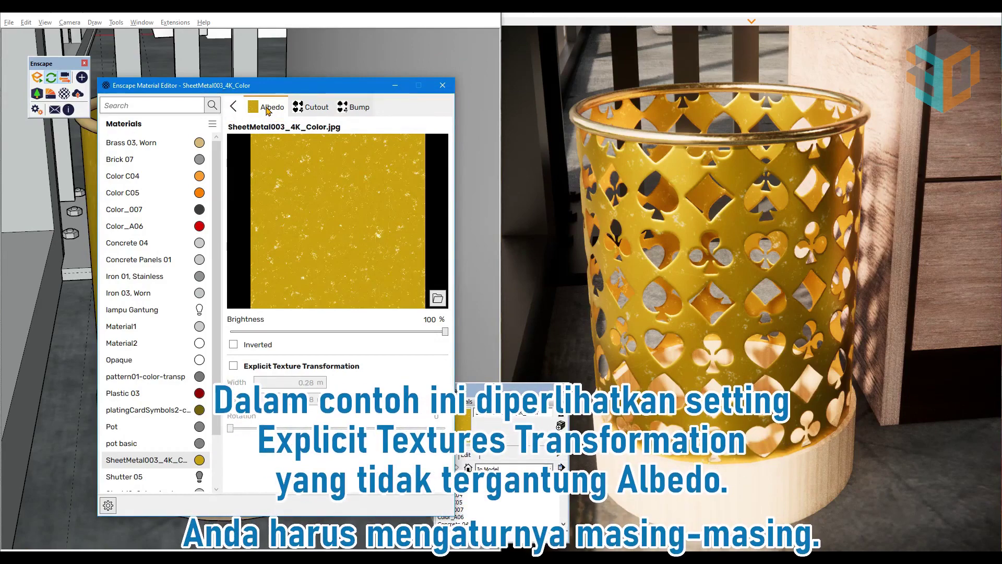
left_click(235, 108)
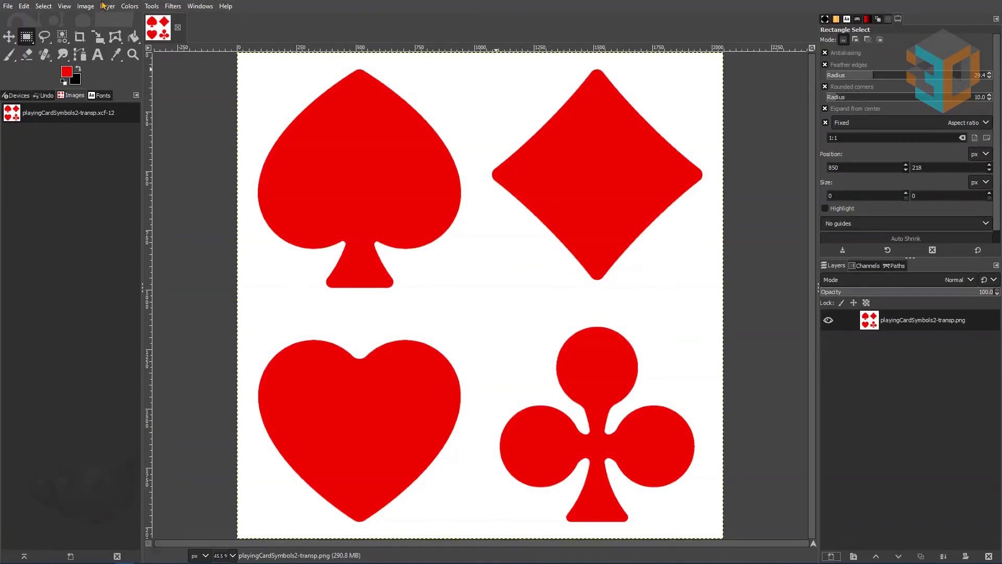
Add a new black background-colour layer and lower it beneath the card symbols layer.
left_click(107, 6)
left_click(498, 388)
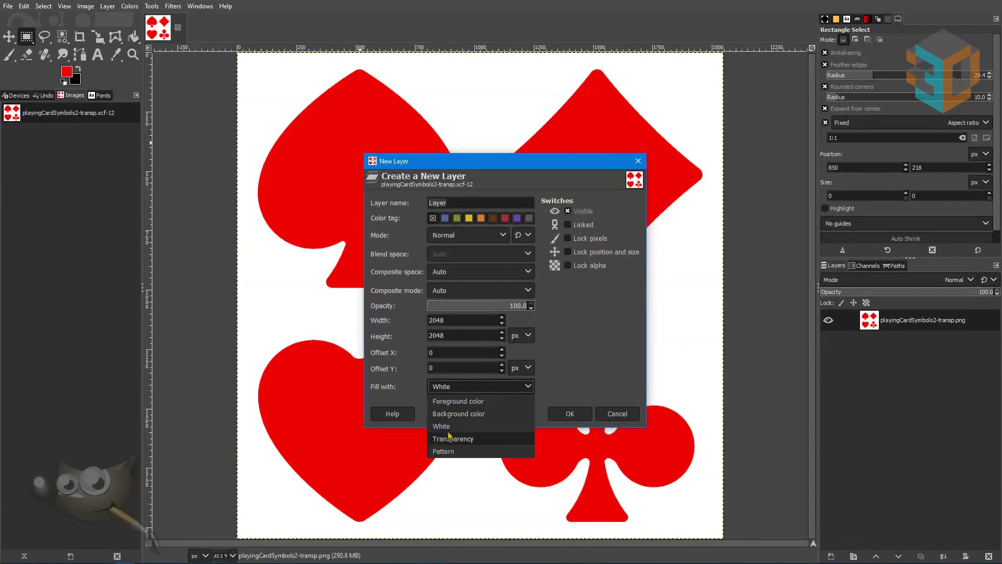
left_click(486, 412)
left_click(570, 415)
left_click(107, 6)
mouse_move(119, 100)
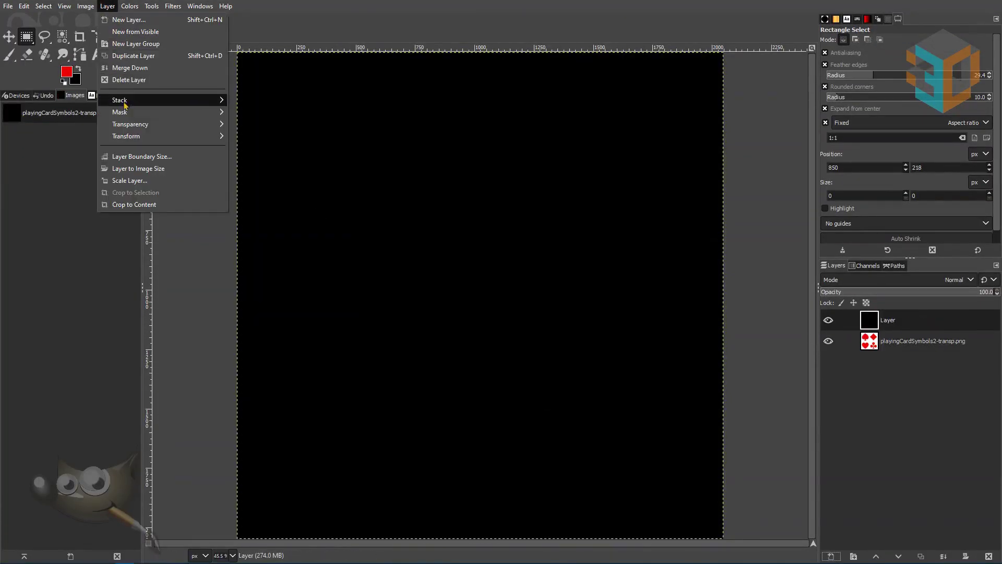
left_click(260, 168)
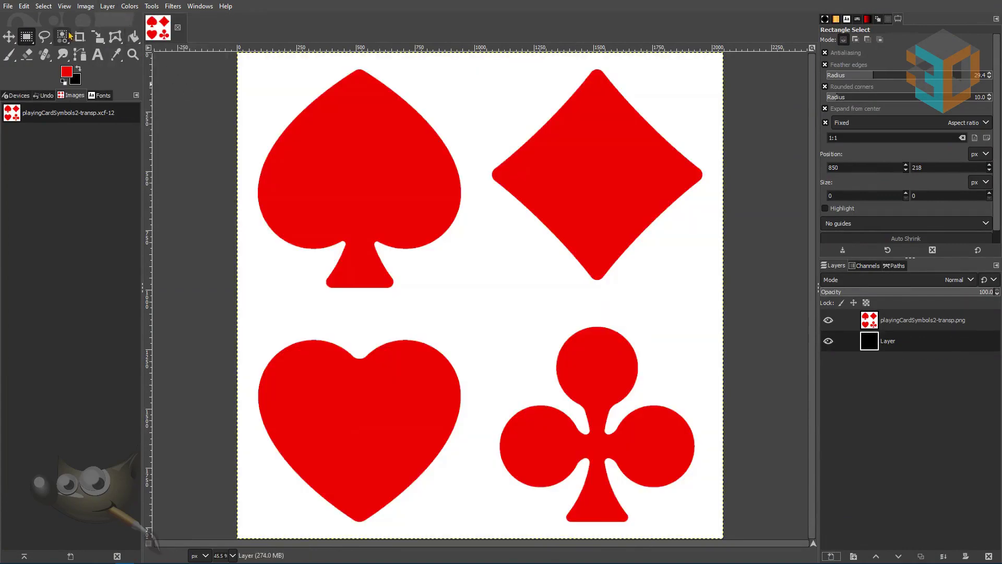
Select all the red suit shapes by colour with feathered edges enabled.
left_click(43, 6)
left_click(55, 68)
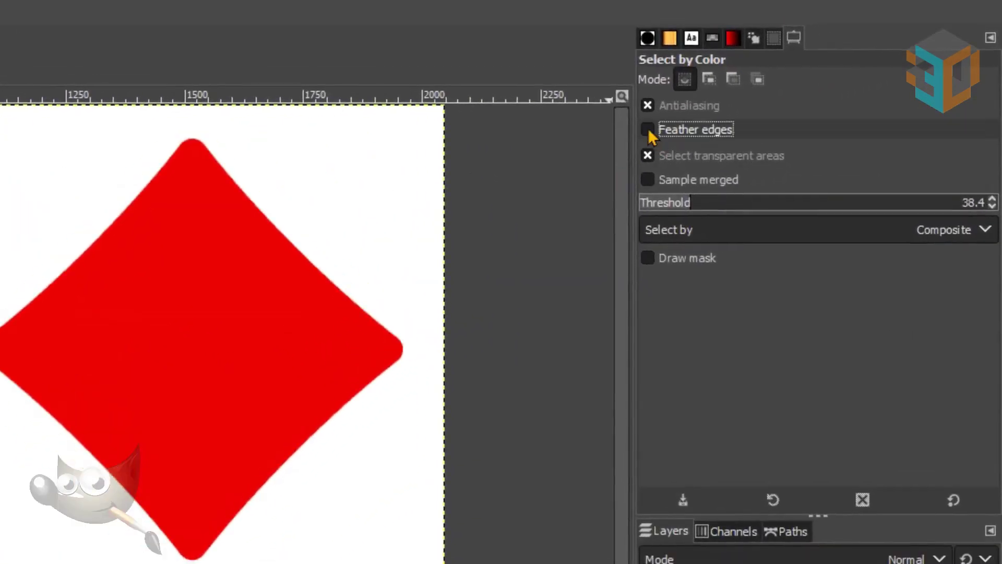
left_click(647, 130)
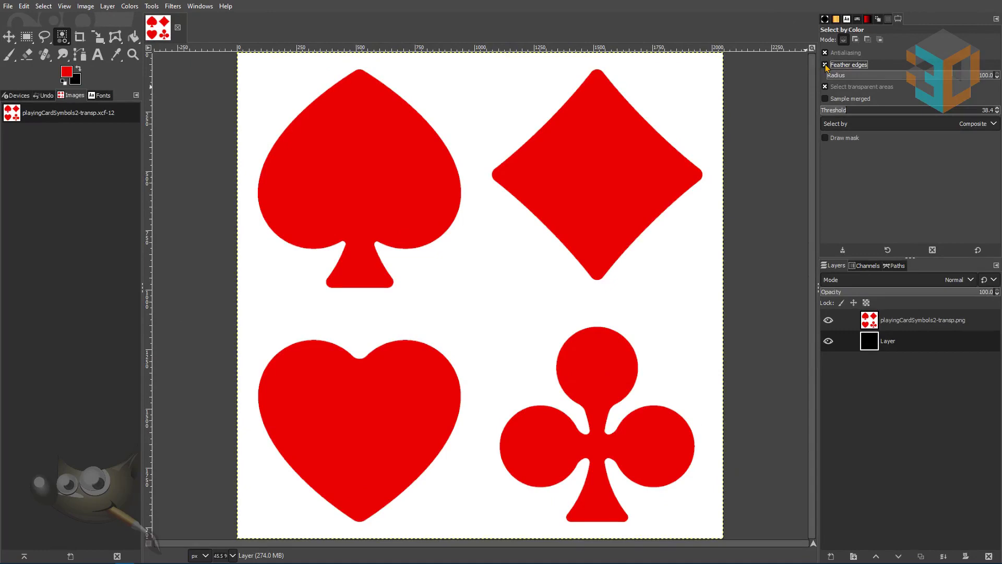
left_click(907, 322)
left_click(327, 148)
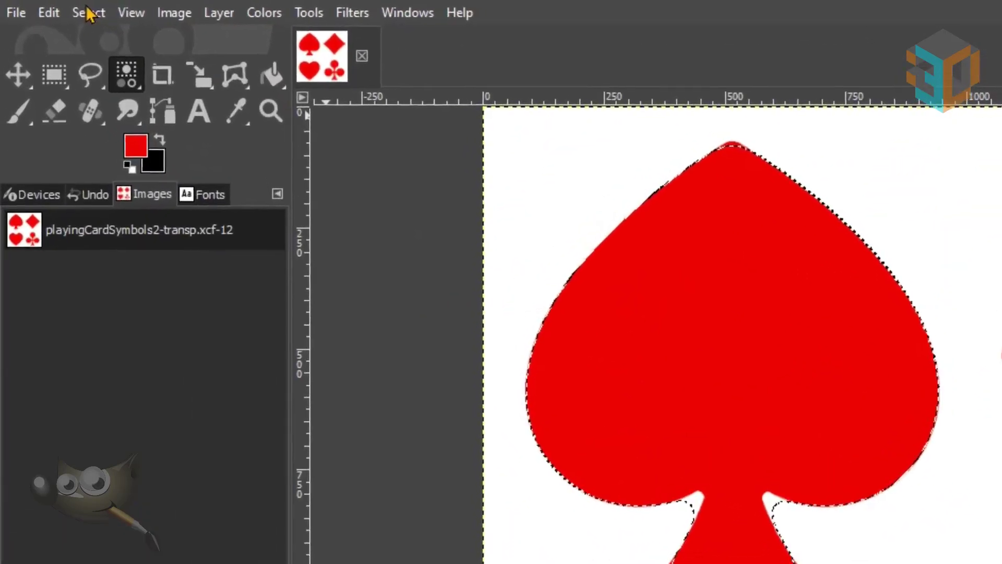
Feather the suit selection by 50 px, keeping the select-by-colour tool active.
left_click(44, 7)
left_click(130, 225)
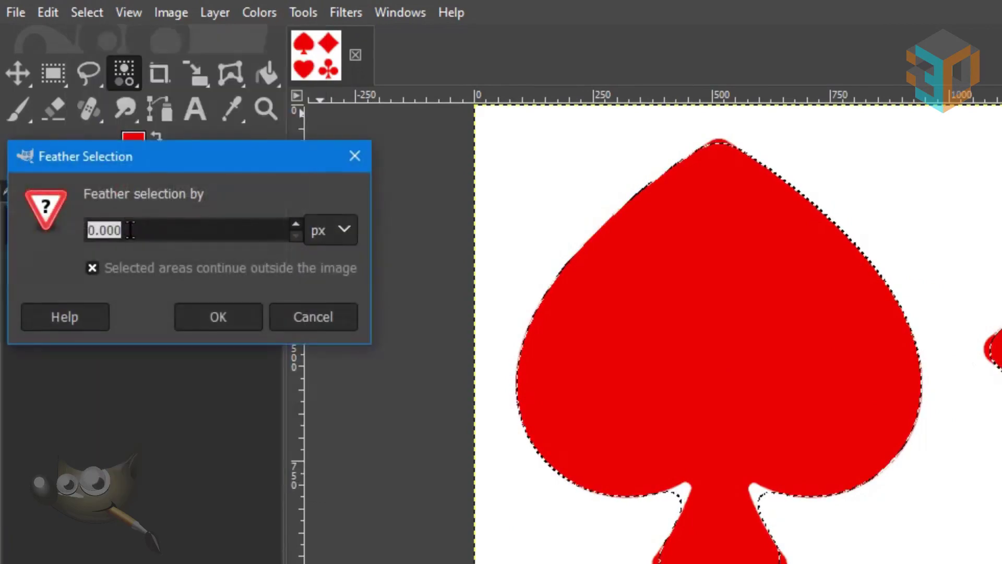
type("50")
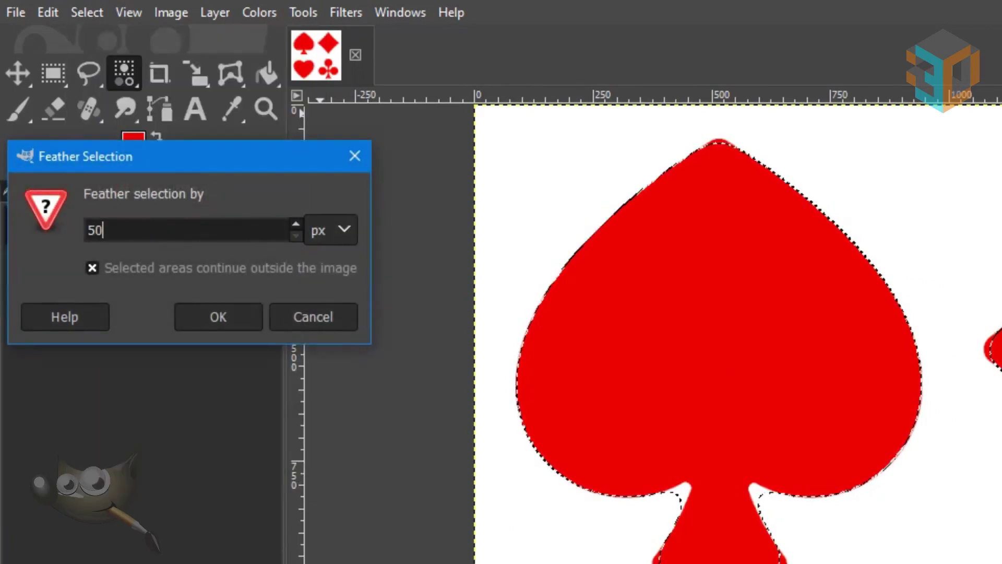
left_click(223, 316)
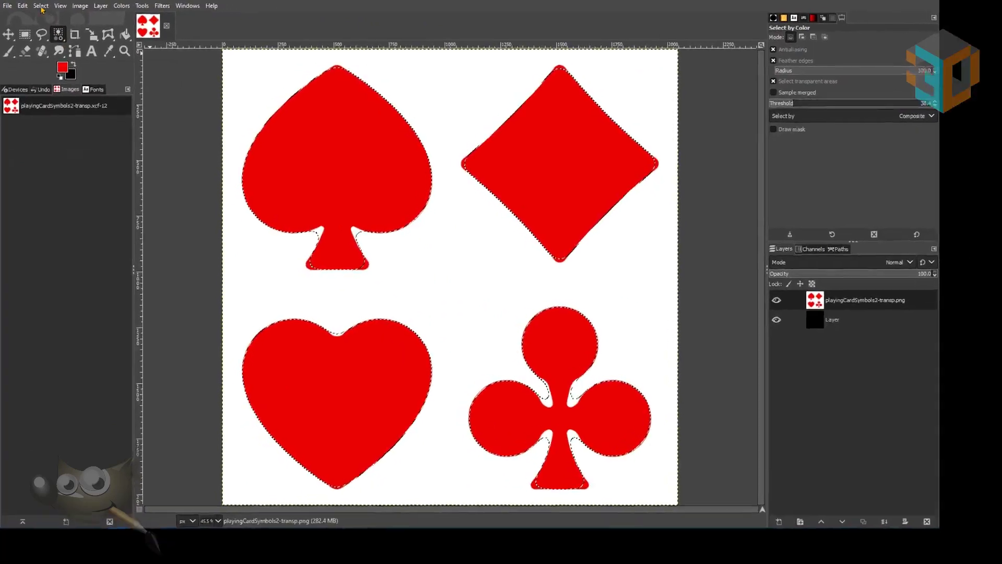
left_click(44, 7)
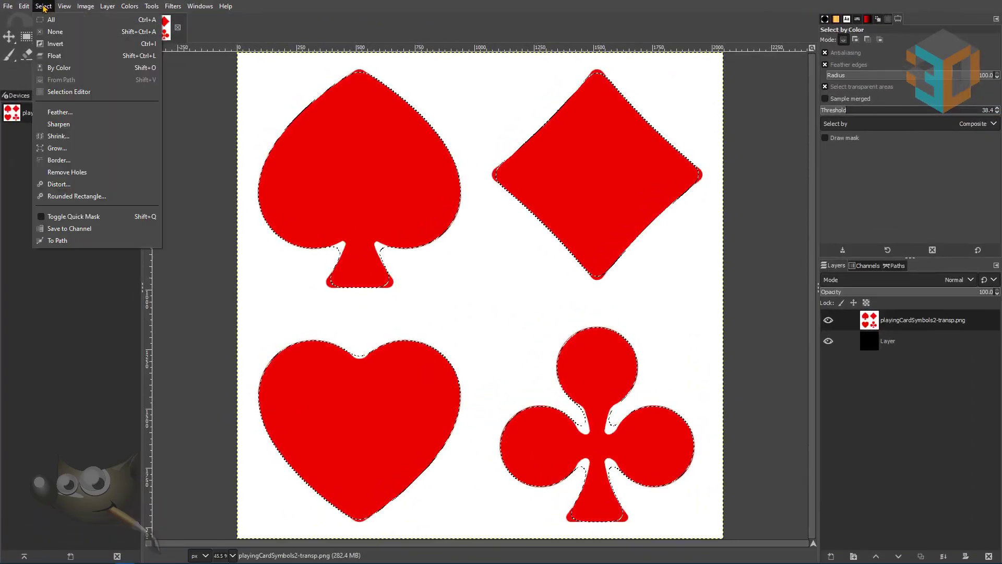
left_click(59, 68)
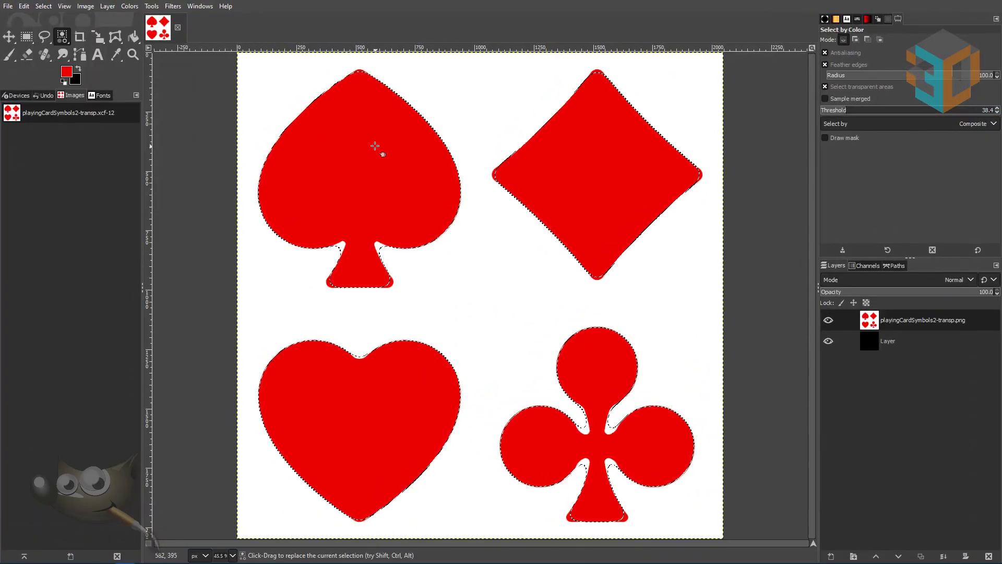
On a new white-filled layer, fill the feathered suit selection and hide the original suits layer.
left_click(106, 6)
left_click(129, 19)
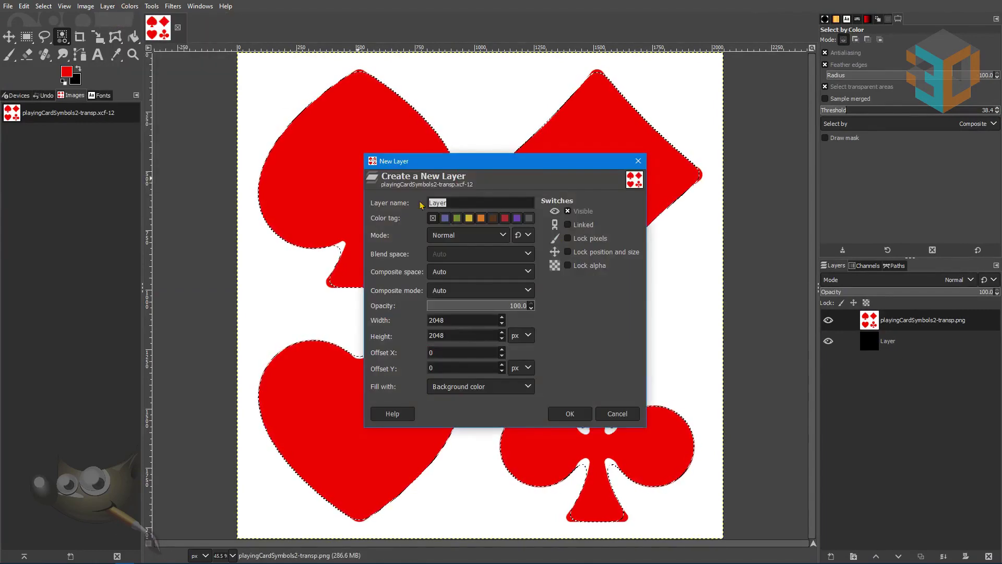
left_click(465, 386)
left_click(448, 421)
left_click(570, 413)
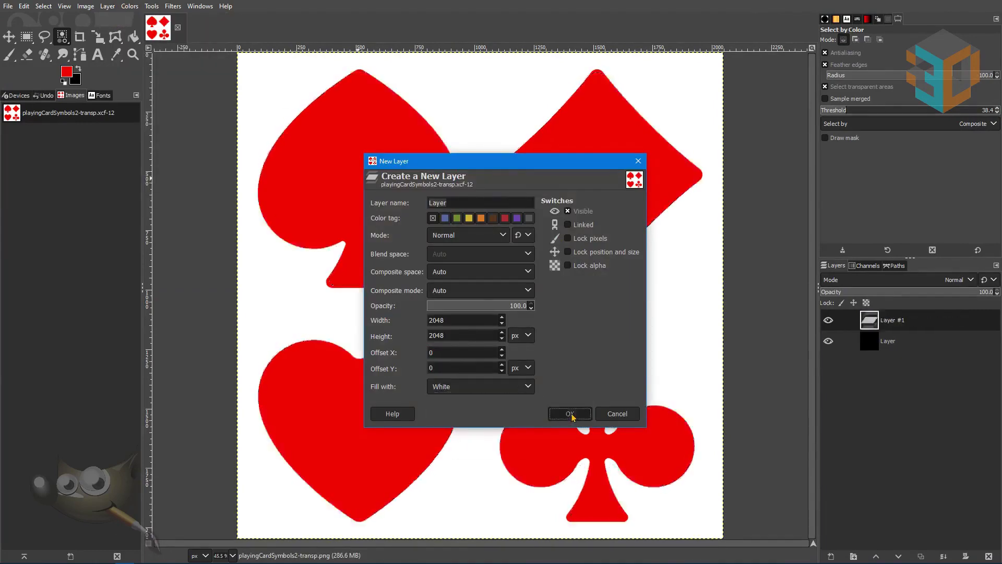
left_click(24, 6)
left_click(63, 190)
left_click(829, 343)
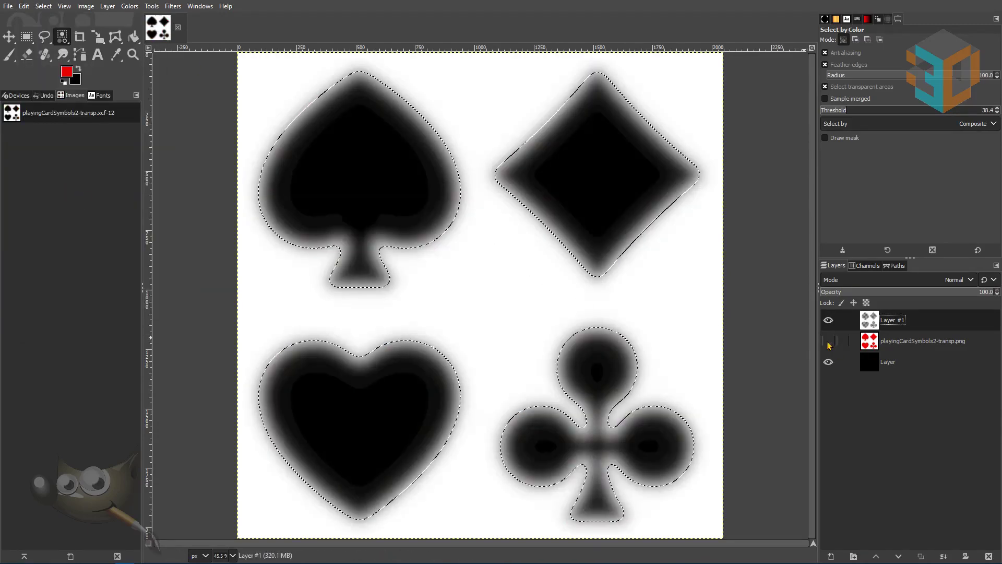
Clear the selection and export the image as height-maps.png into the EnsBin texture folder.
left_click(28, 37)
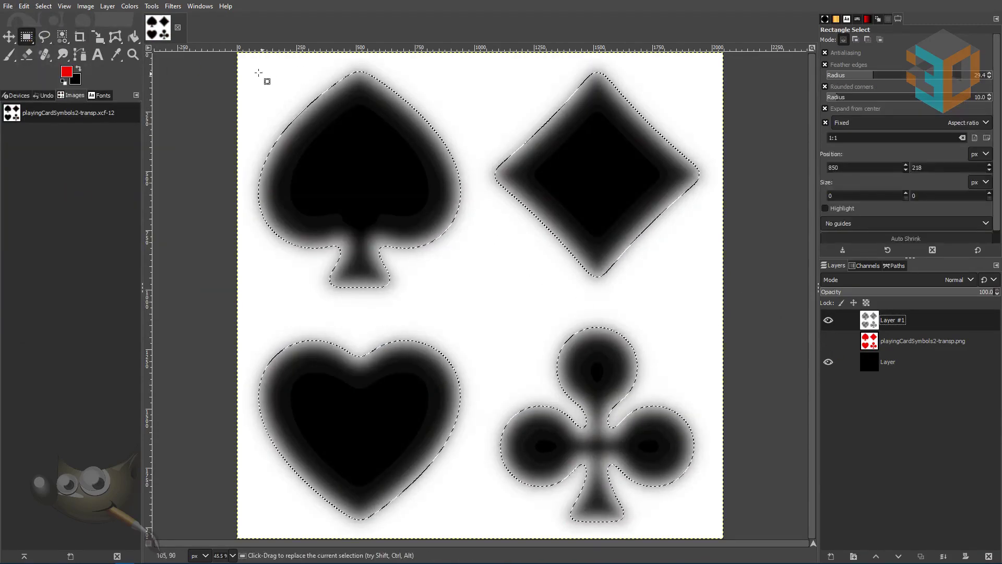
left_click(24, 5)
mouse_move(8, 5)
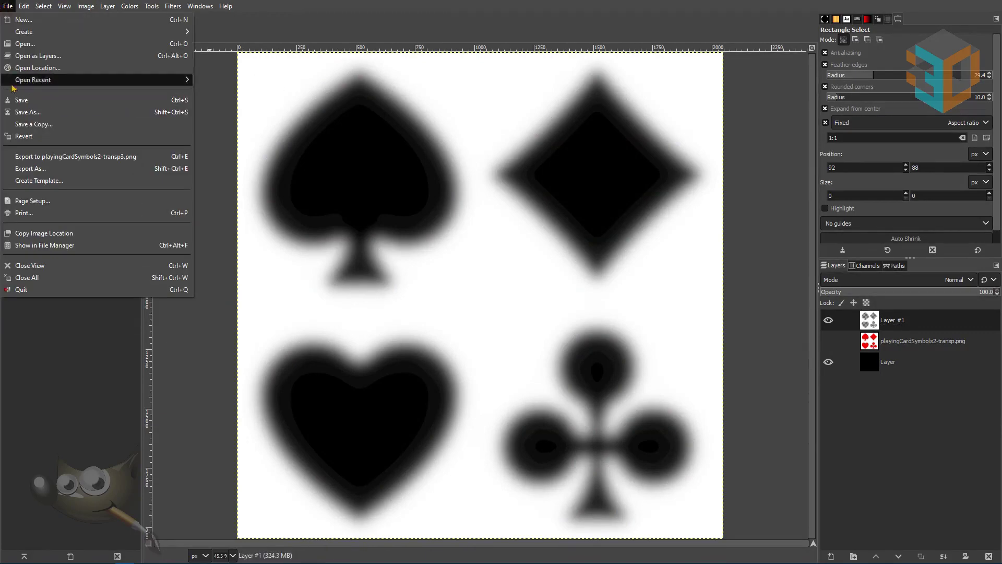
left_click(37, 169)
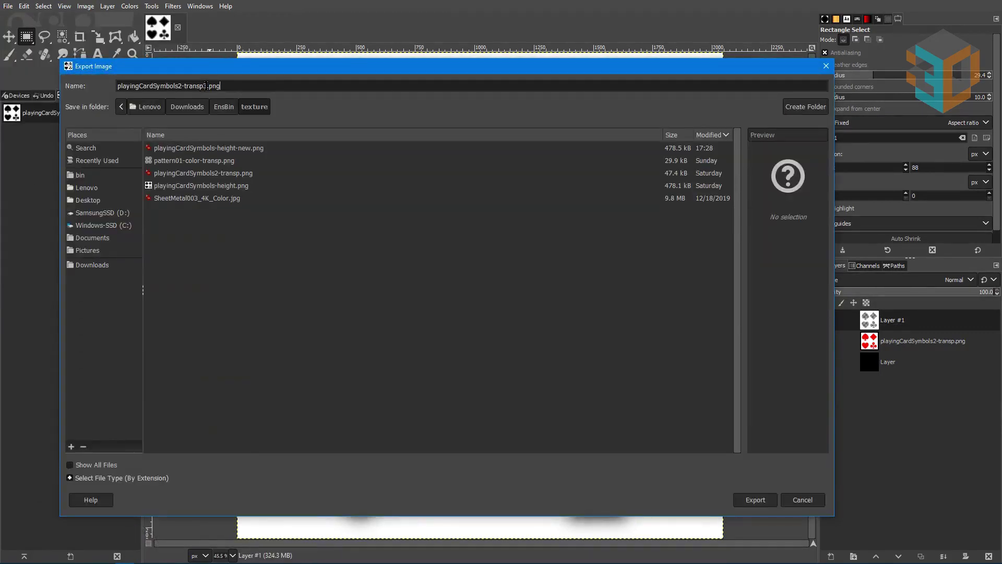
type("height-maps")
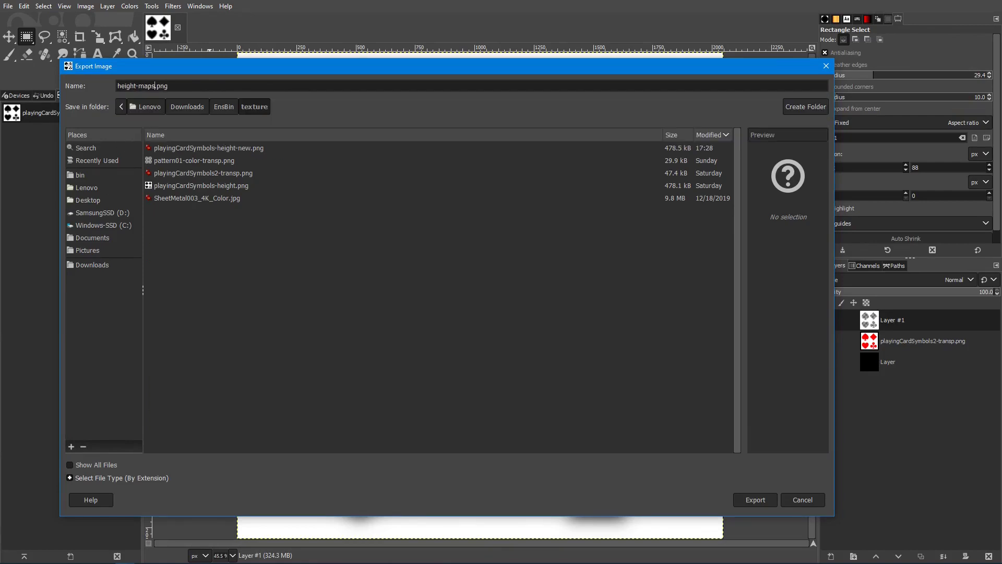
key("Return")
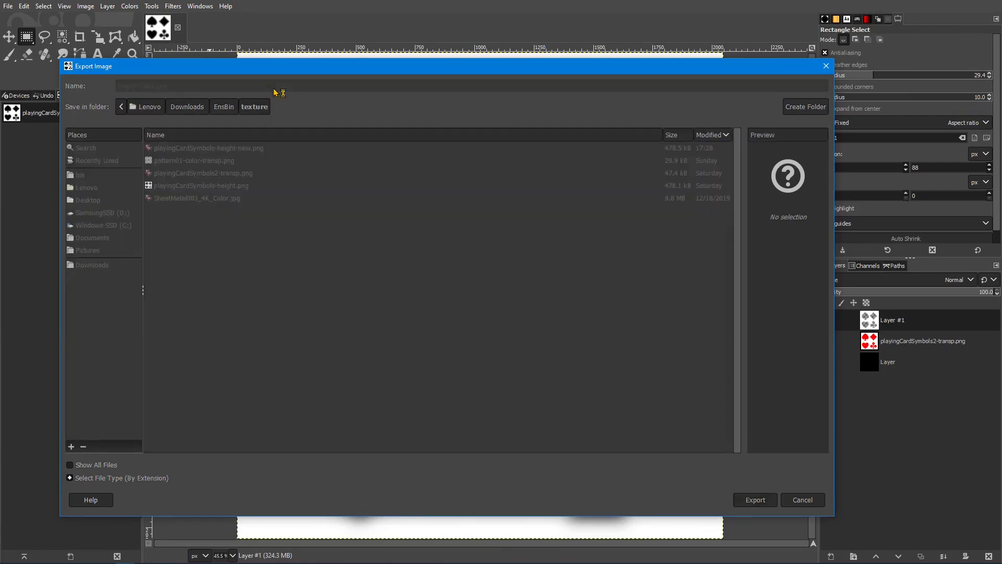
left_click(518, 405)
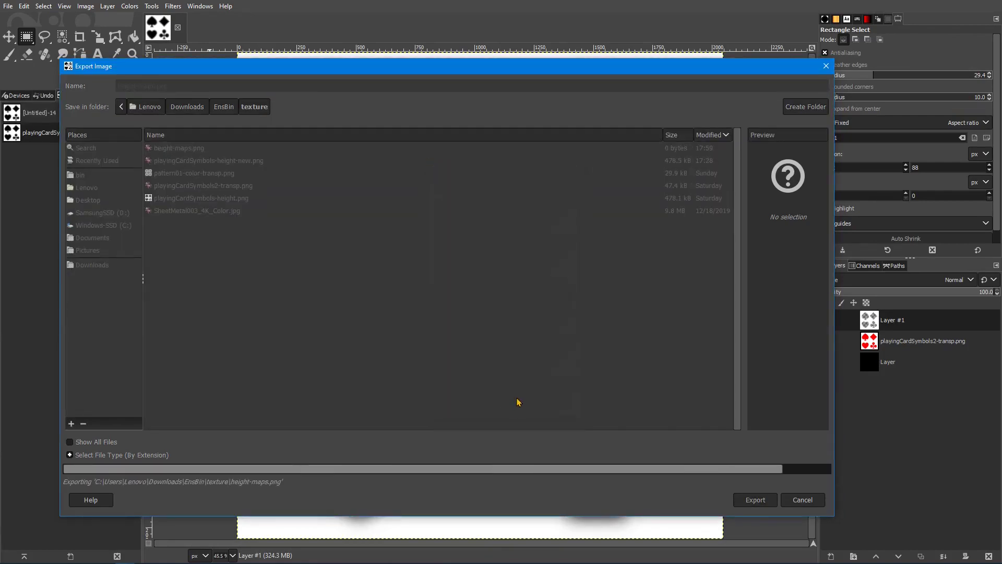